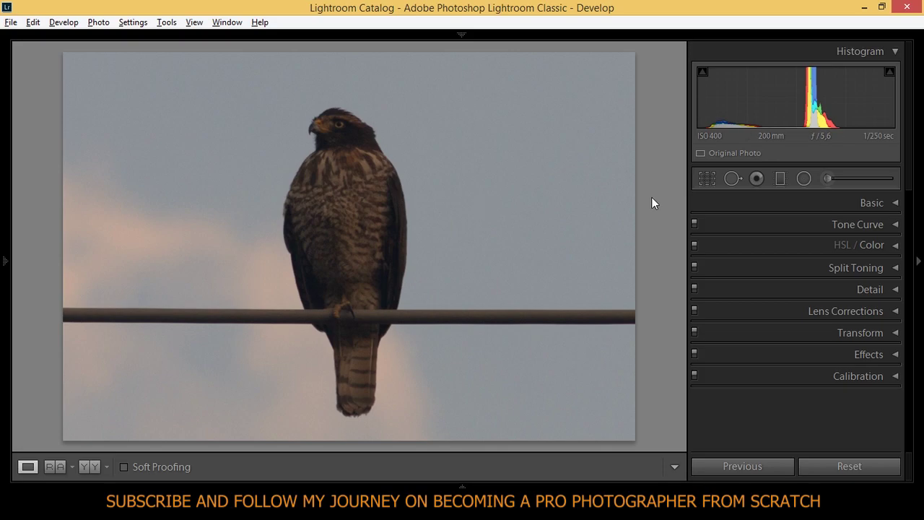
# Expand the Basic panel and cool the white balance Temp from 7850 to 7584
pyautogui.click(881, 206)
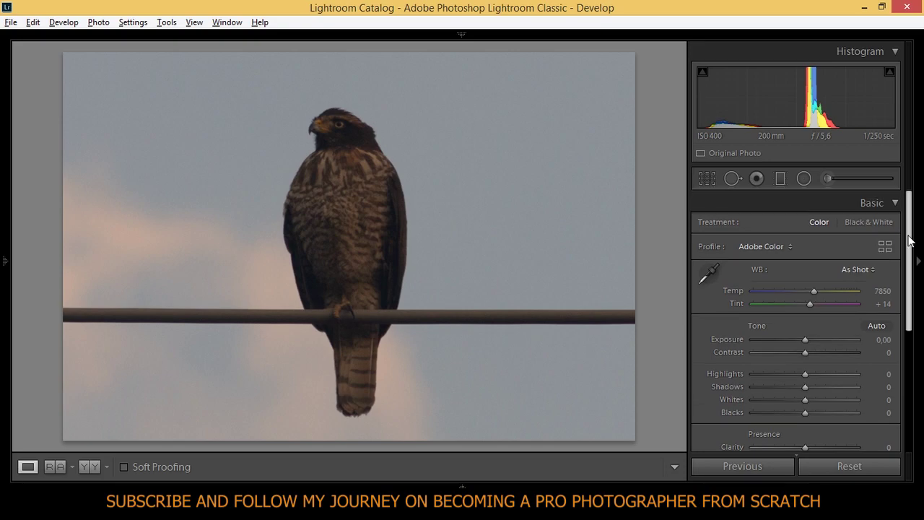
pyautogui.moveTo(910, 242); pyautogui.dragTo(911, 251)
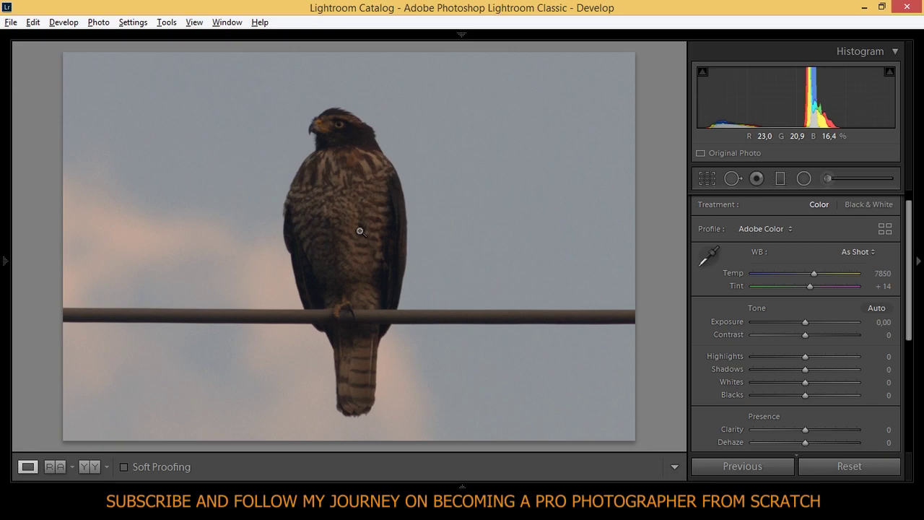
pyautogui.click(813, 273)
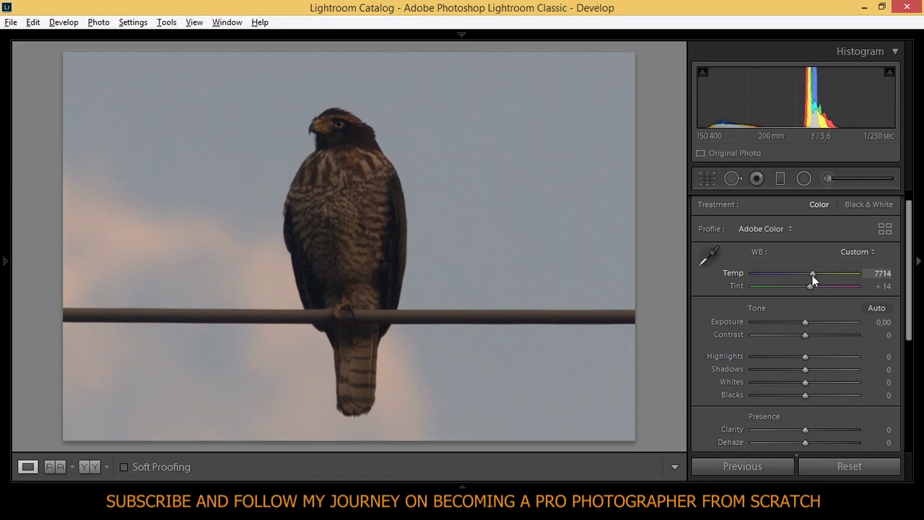
pyautogui.moveTo(813, 275); pyautogui.dragTo(810, 275)
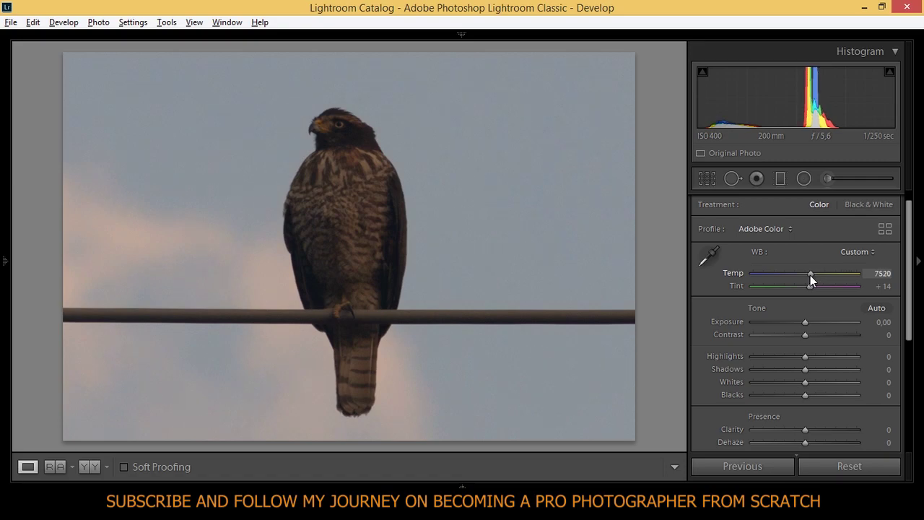
pyautogui.moveTo(811, 275); pyautogui.dragTo(811, 275)
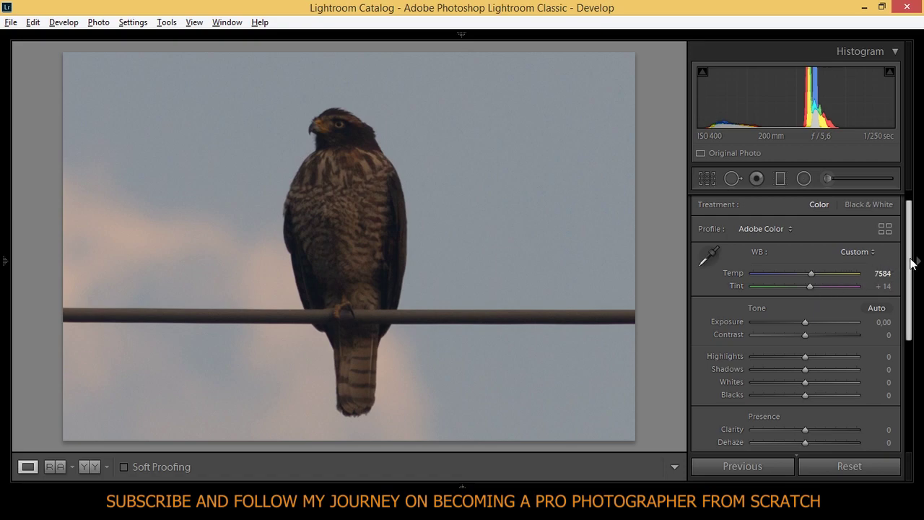
# Set Exposure +0.26, Contrast −16, Highlights −42, Shadows +19, Whites +34 and Blacks −23
pyautogui.moveTo(912, 264); pyautogui.dragTo(911, 303)
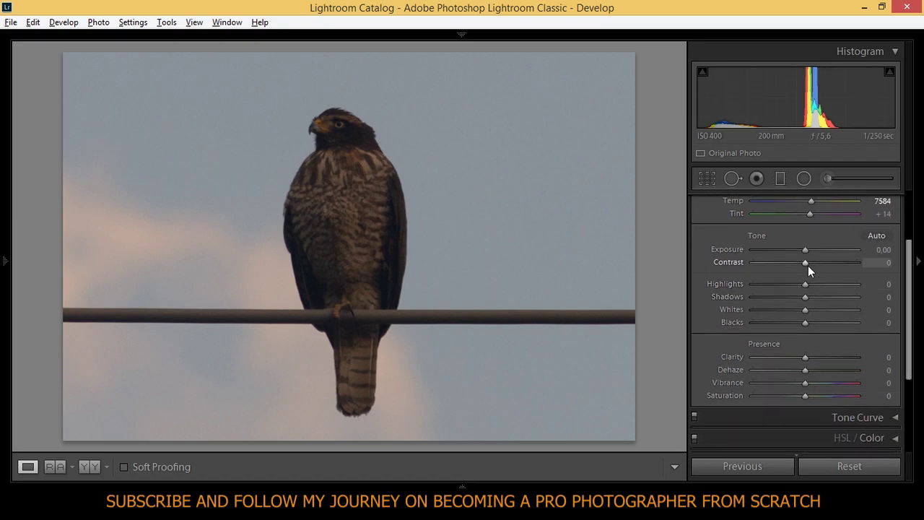
pyautogui.moveTo(805, 252); pyautogui.dragTo(808, 248)
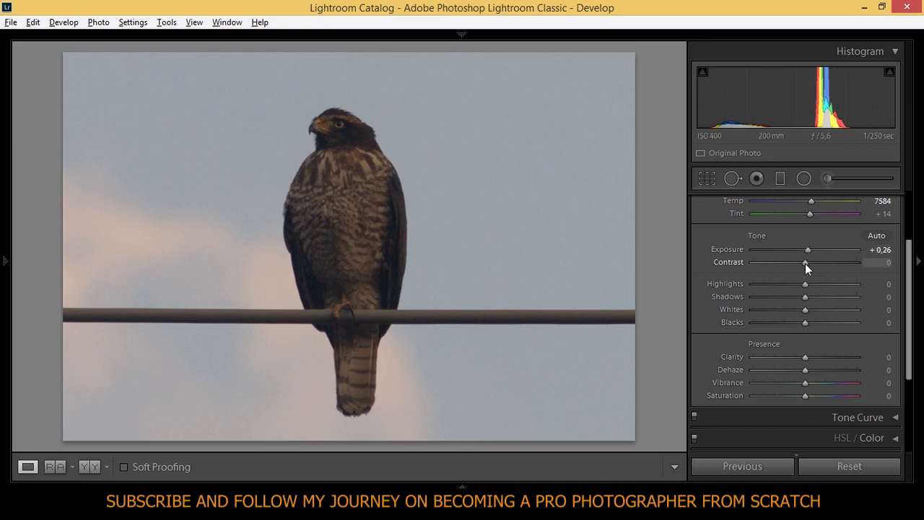
pyautogui.moveTo(806, 263); pyautogui.dragTo(805, 265)
pyautogui.moveTo(805, 272); pyautogui.dragTo(798, 271)
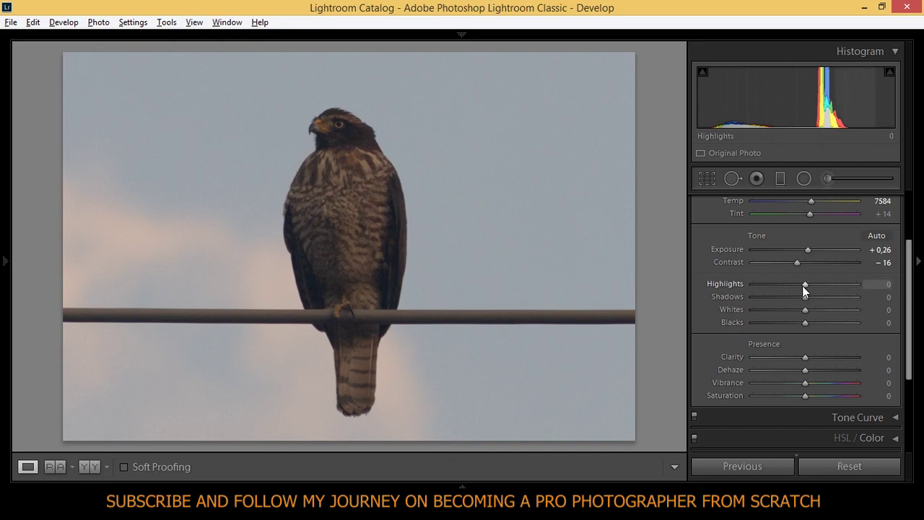
pyautogui.moveTo(804, 286); pyautogui.dragTo(783, 295)
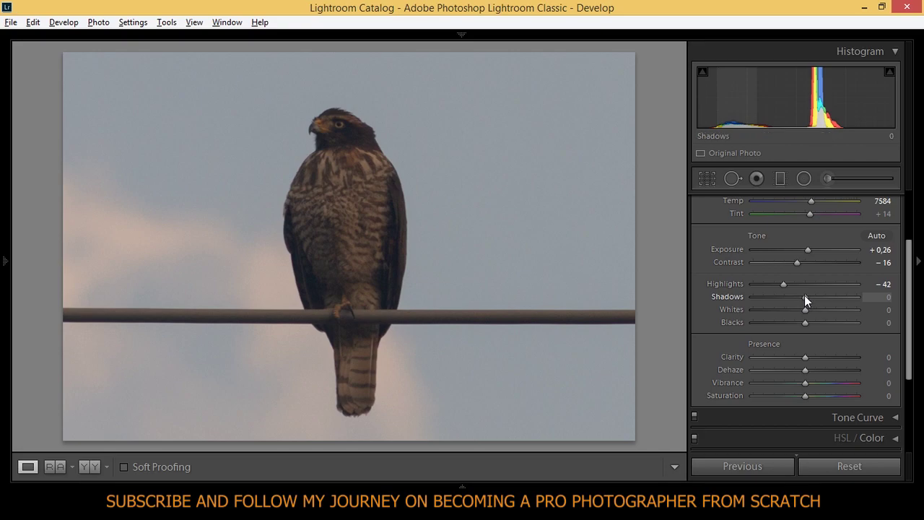
pyautogui.moveTo(805, 296); pyautogui.dragTo(815, 297)
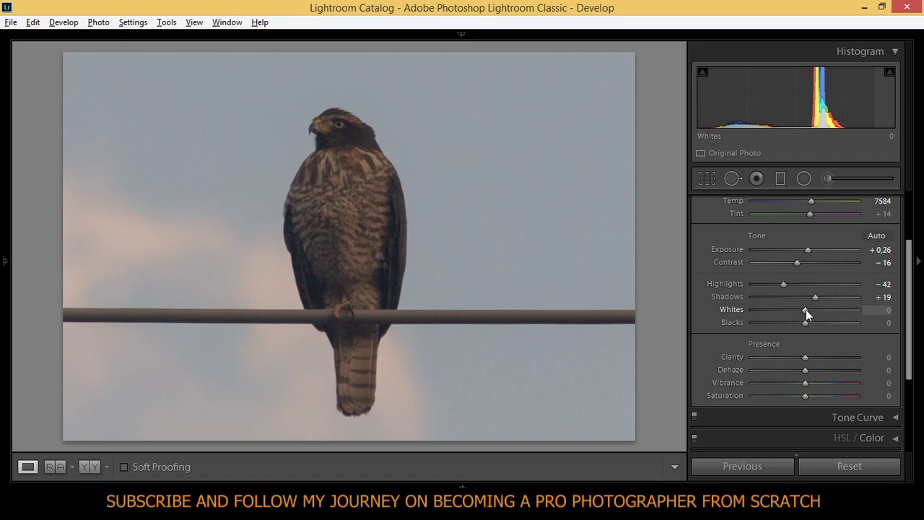
pyautogui.moveTo(806, 309); pyautogui.dragTo(824, 309)
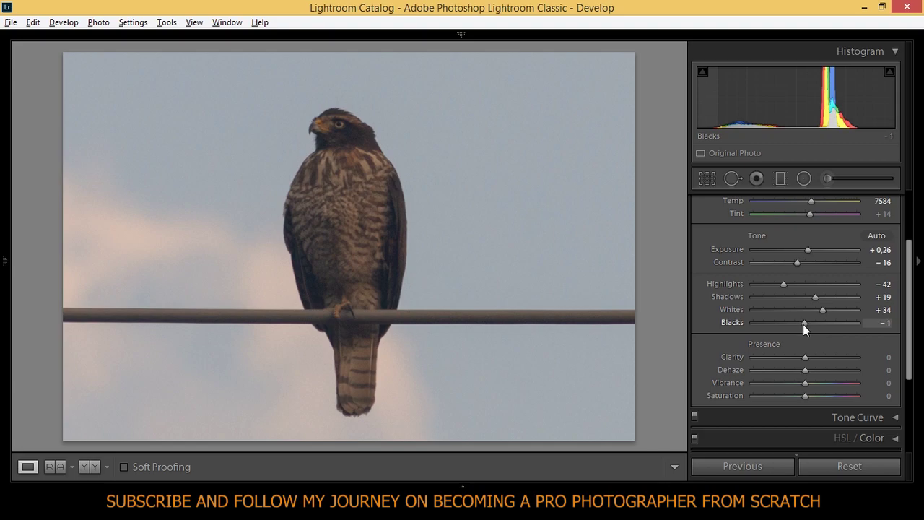
pyautogui.moveTo(803, 325); pyautogui.dragTo(792, 326)
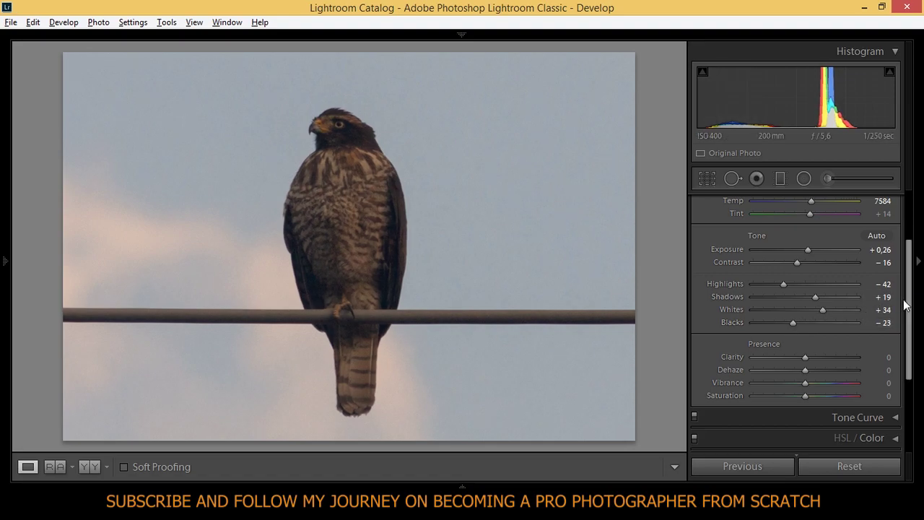
# Push Clarity to +81, Vibrance to +71 and Saturation to +8, leaving Dehaze at 0
pyautogui.moveTo(905, 307); pyautogui.dragTo(911, 312)
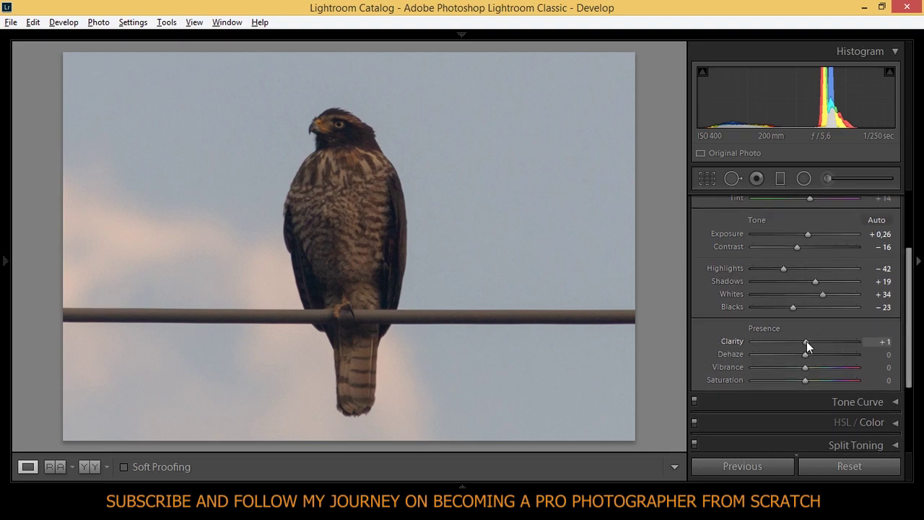
pyautogui.moveTo(807, 341); pyautogui.dragTo(848, 346)
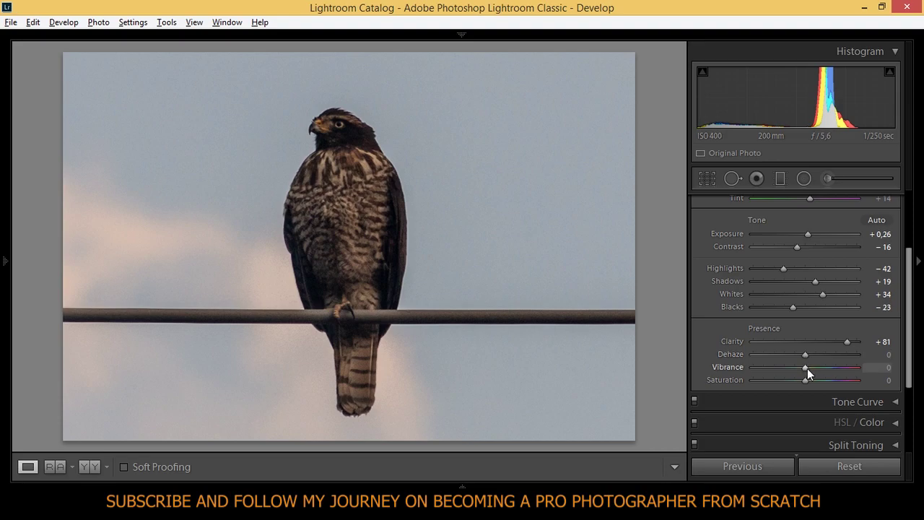
pyautogui.moveTo(807, 369); pyautogui.dragTo(846, 372)
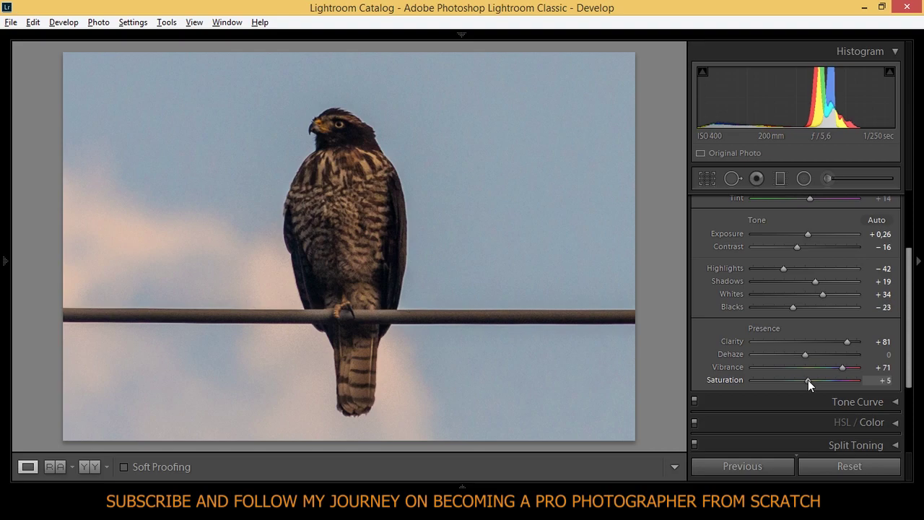
pyautogui.moveTo(808, 380); pyautogui.dragTo(810, 384)
pyautogui.scroll(-1, 910, 358)
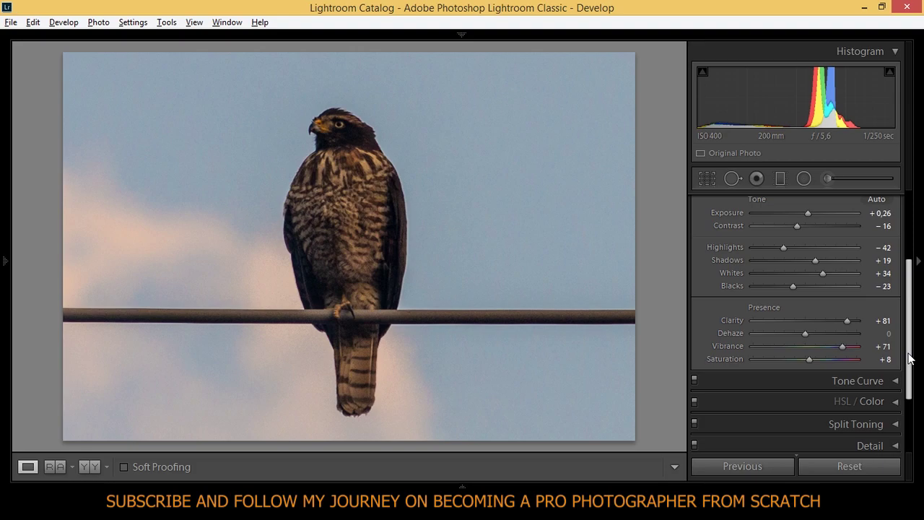
# Add three RGB tone-curve points, lifting the upper-tones point and nudging shadow and midtone points down
pyautogui.scroll(-3, 911, 358)
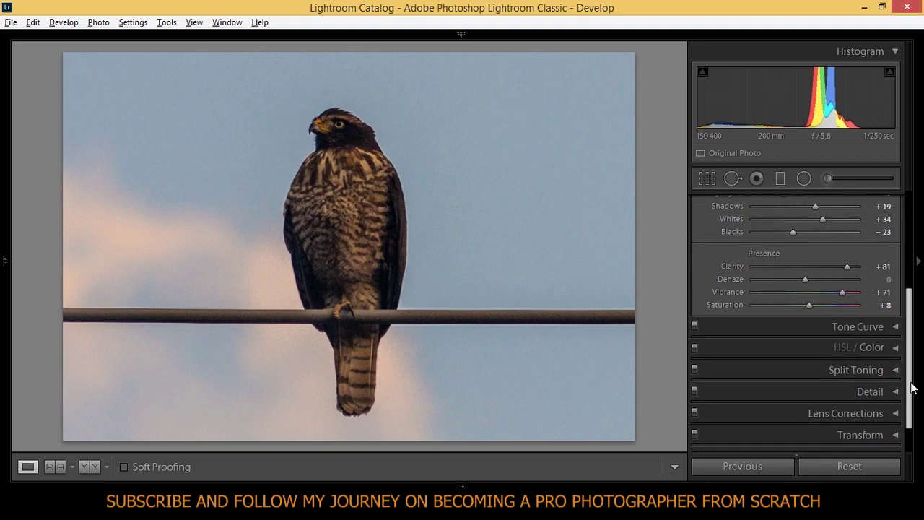
pyautogui.click(896, 327)
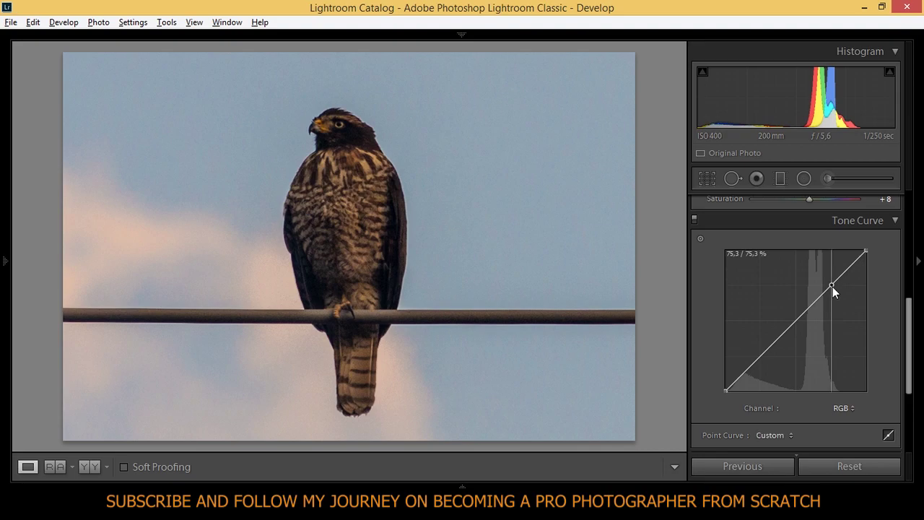
pyautogui.moveTo(833, 287); pyautogui.dragTo(829, 279)
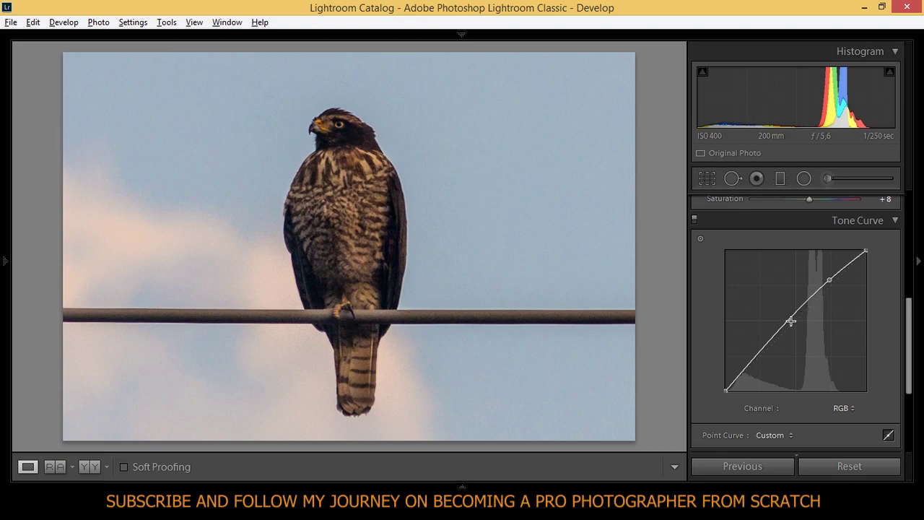
pyautogui.click(760, 353)
pyautogui.moveTo(760, 353); pyautogui.dragTo(760, 356)
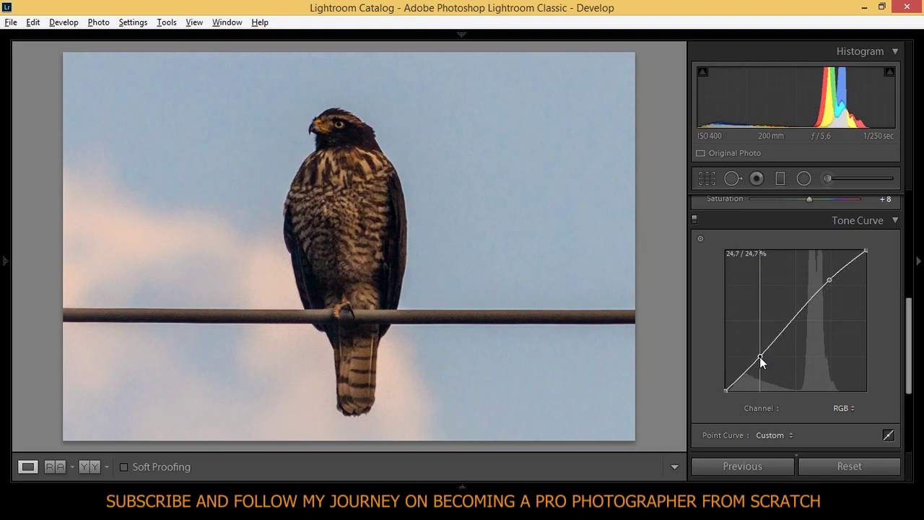
pyautogui.click(796, 316)
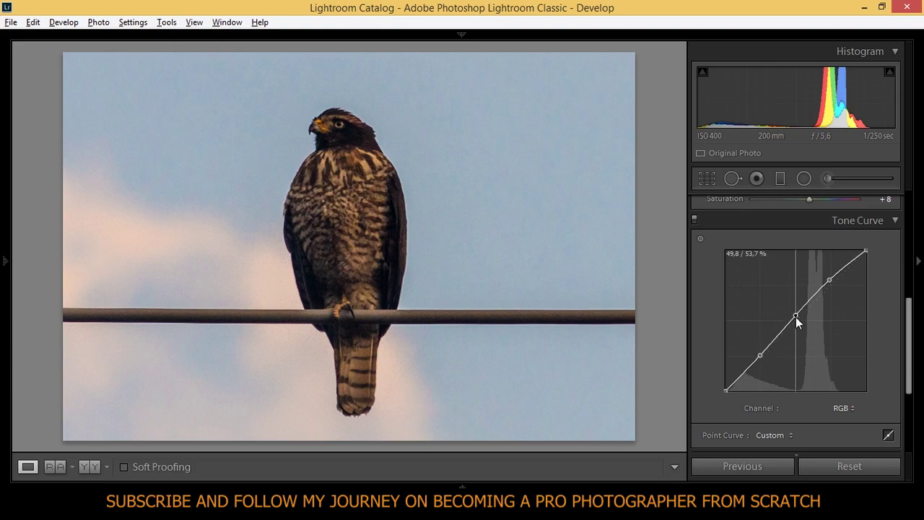
pyautogui.moveTo(796, 317); pyautogui.dragTo(796, 320)
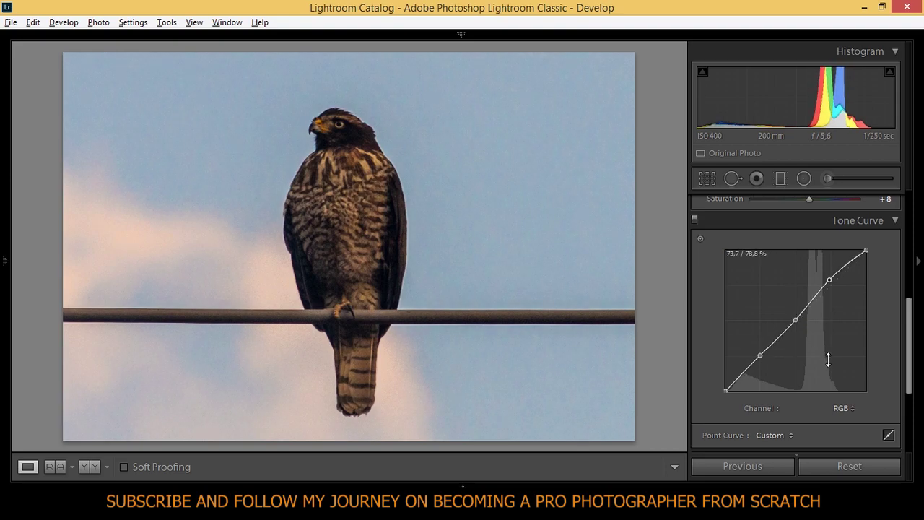
pyautogui.moveTo(908, 344); pyautogui.dragTo(912, 401)
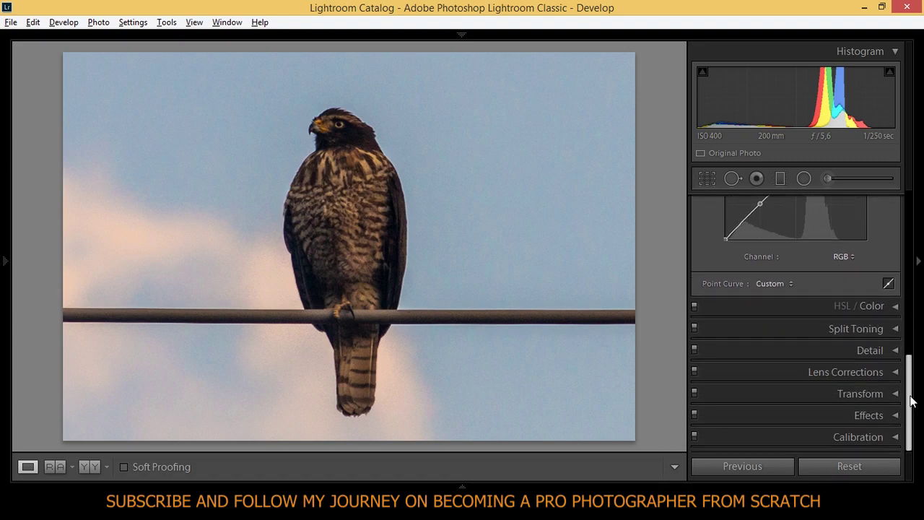
# In HSL/Color, raise Yellow luminance to +43 and drop Aqua luminance to −80
pyautogui.click(894, 308)
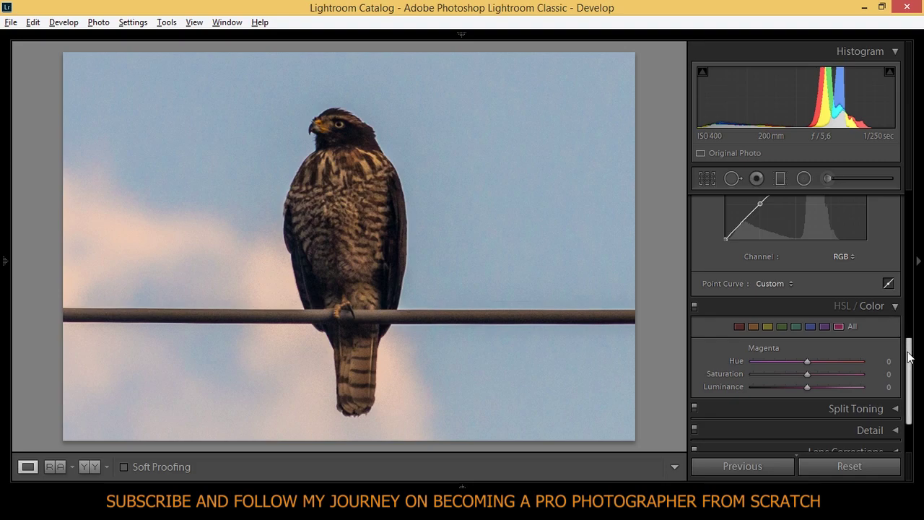
pyautogui.scroll(-2, 910, 357)
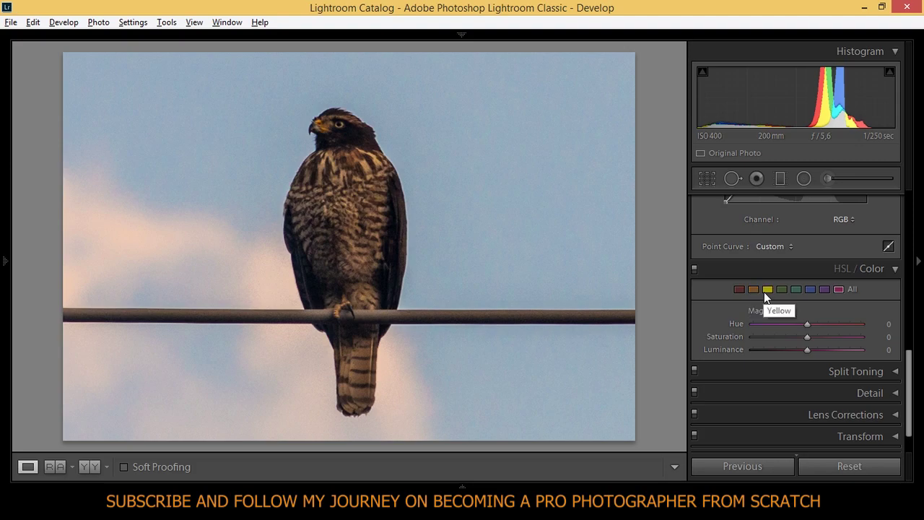
pyautogui.click(765, 291)
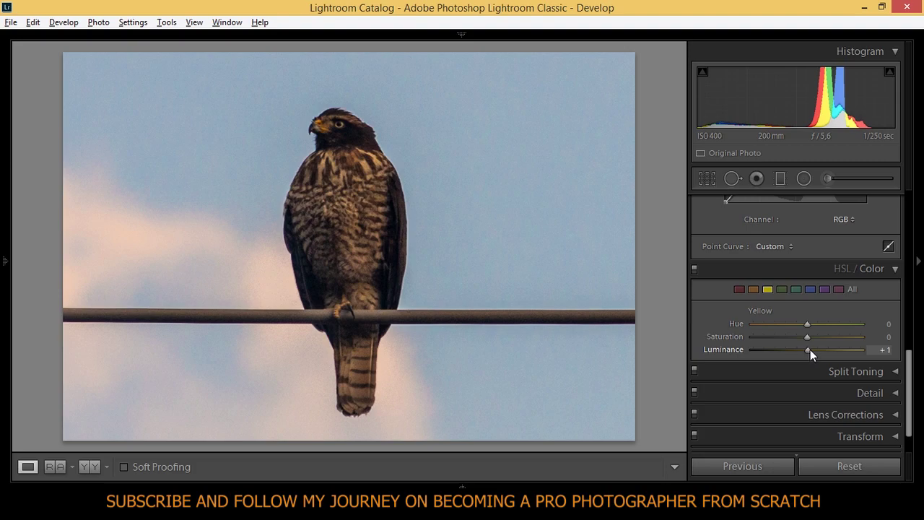
pyautogui.moveTo(811, 350); pyautogui.dragTo(830, 352)
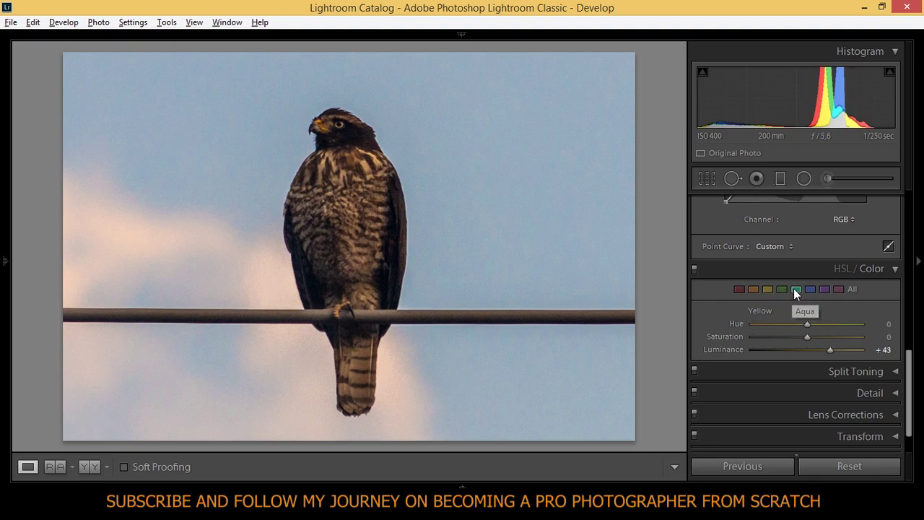
pyautogui.click(795, 289)
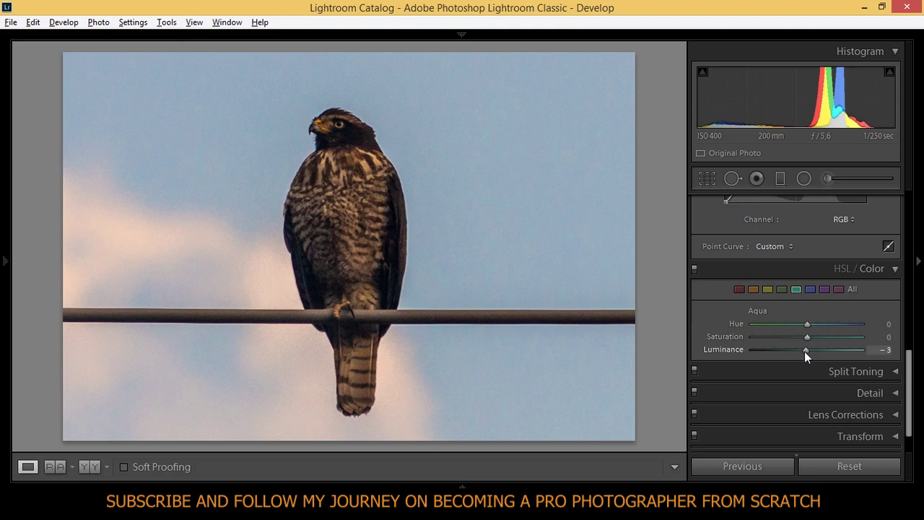
pyautogui.moveTo(805, 351); pyautogui.dragTo(762, 351)
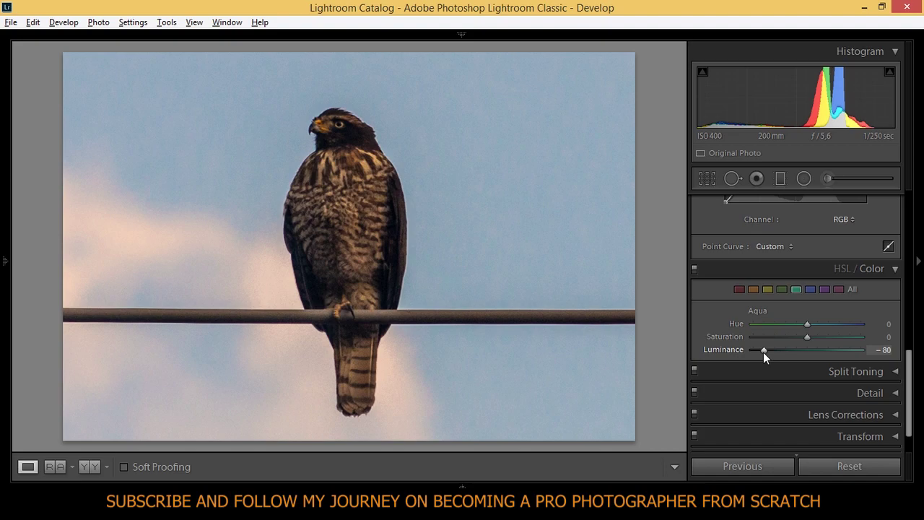
# Set Blue saturation +11 and luminance −14, and Magenta luminance −23
pyautogui.click(809, 290)
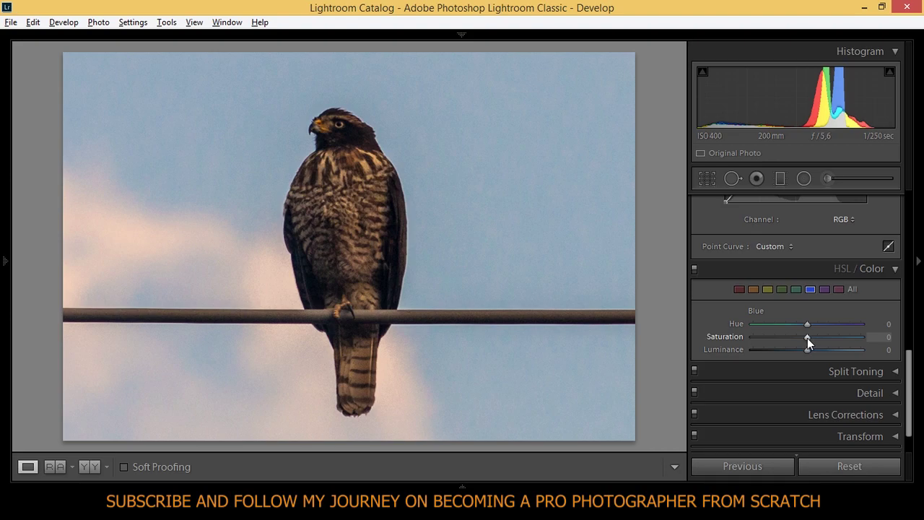
pyautogui.moveTo(807, 338); pyautogui.dragTo(814, 338)
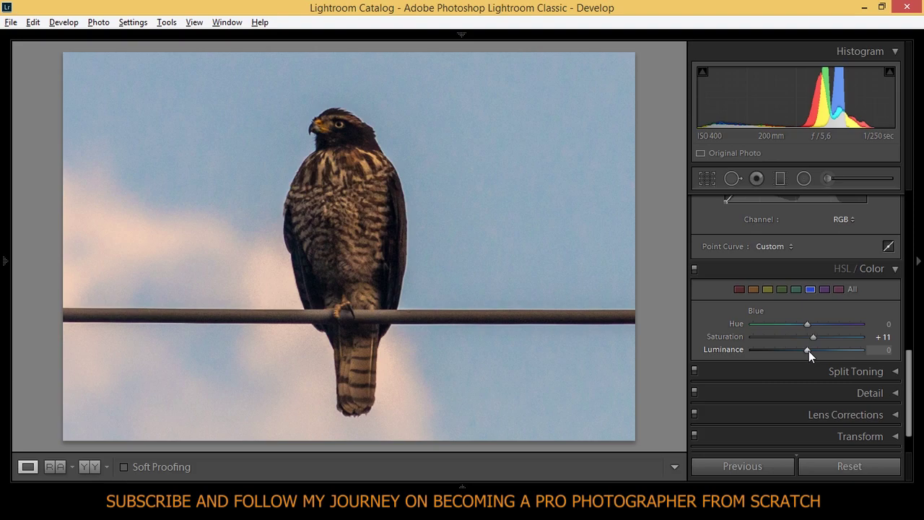
pyautogui.moveTo(809, 352); pyautogui.dragTo(802, 359)
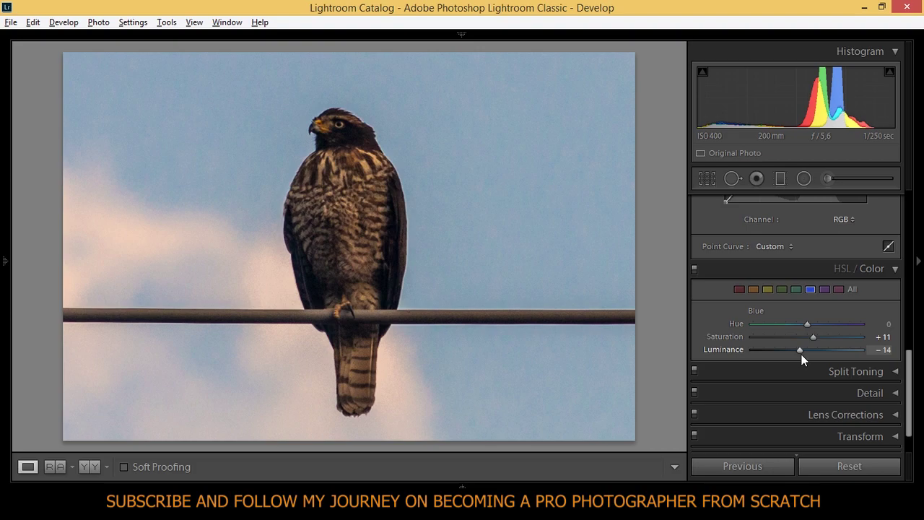
pyautogui.click(838, 290)
pyautogui.moveTo(803, 350); pyautogui.dragTo(795, 351)
# Expand the Split Toning panel and switch HSL/Color off for comparison
pyautogui.click(895, 372)
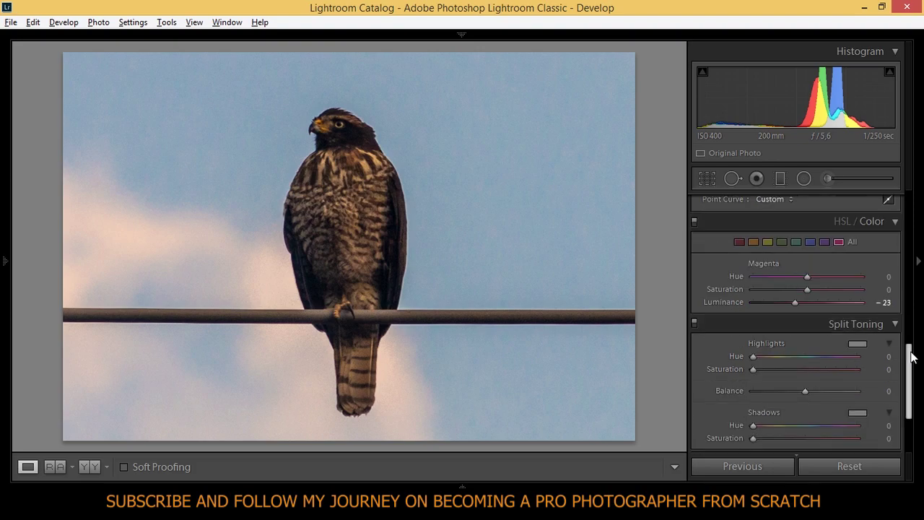
pyautogui.moveTo(912, 355)
pyautogui.mouseDown()
pyautogui.moveTo(910, 373)
pyautogui.moveTo(910, 343)
pyautogui.mouseUp()
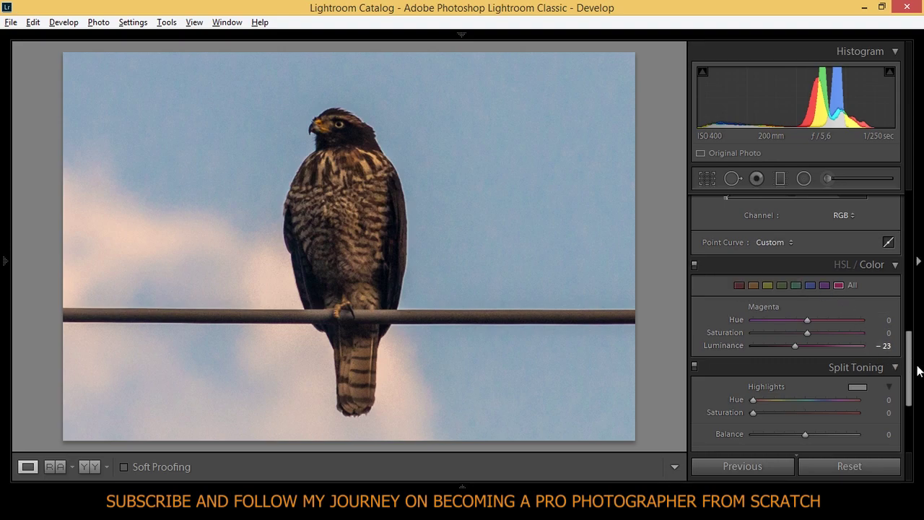
pyautogui.moveTo(910, 365); pyautogui.dragTo(910, 321)
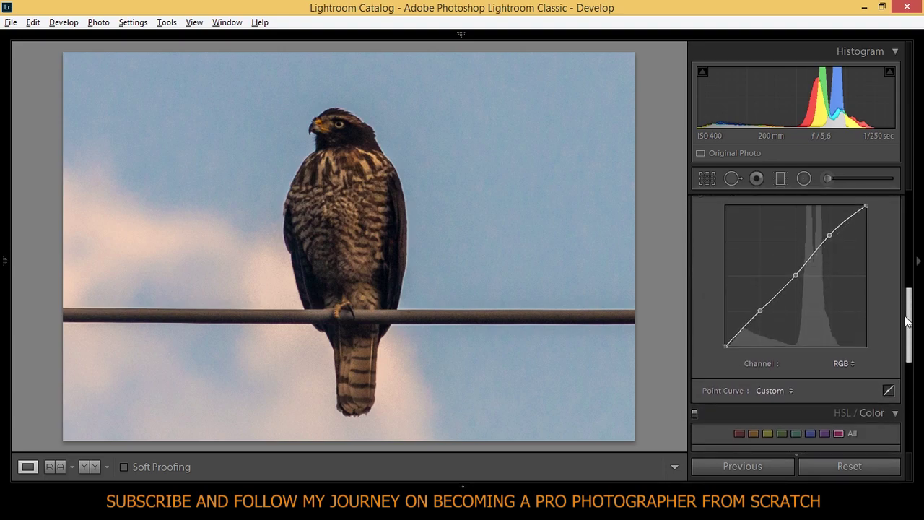
pyautogui.click(694, 414)
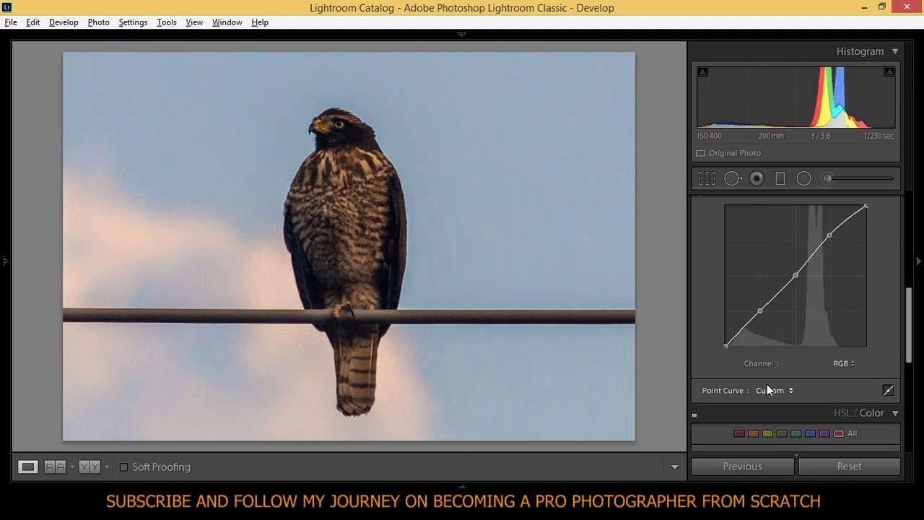
# Toggle the Tone Curve off and on several times to compare, leaving it enabled
pyautogui.scroll(3, 909, 322)
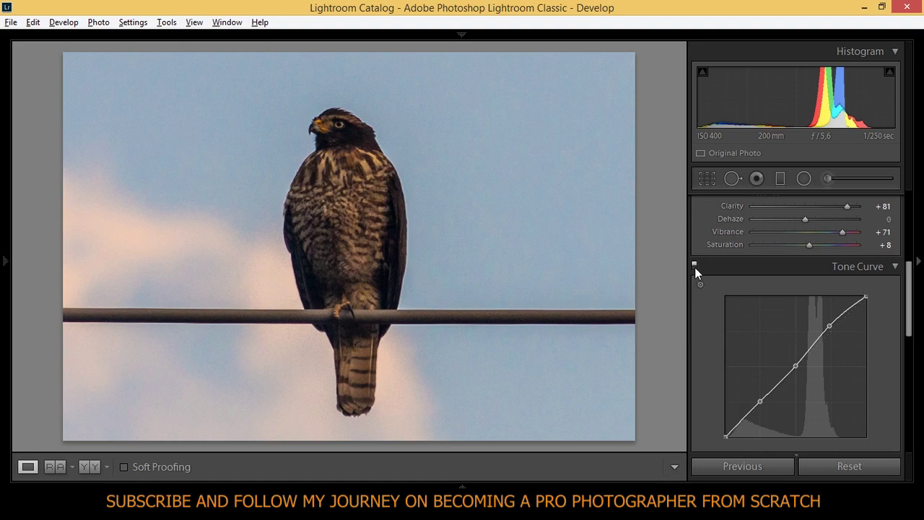
pyautogui.click(695, 266)
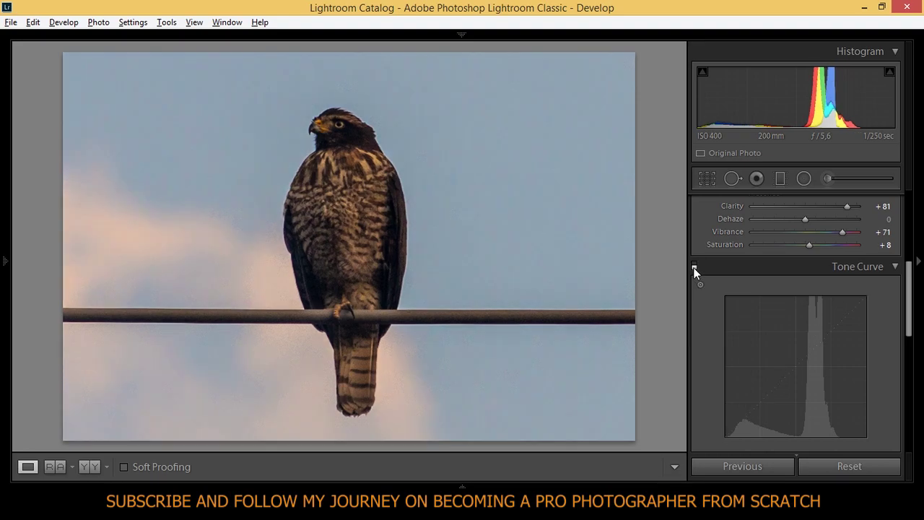
pyautogui.click(694, 267)
pyautogui.moveTo(909, 292)
pyautogui.mouseDown()
pyautogui.moveTo(910, 242)
pyautogui.moveTo(912, 306)
pyautogui.mouseUp()
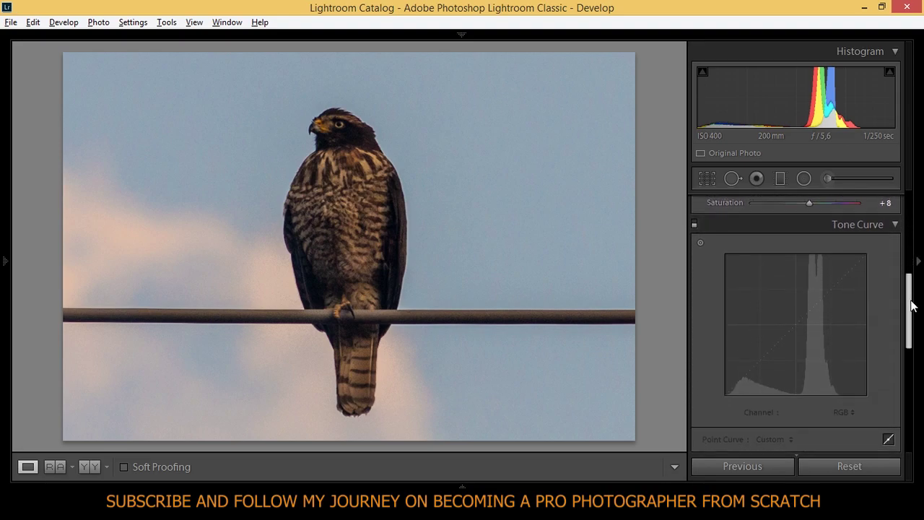
pyautogui.click(695, 225)
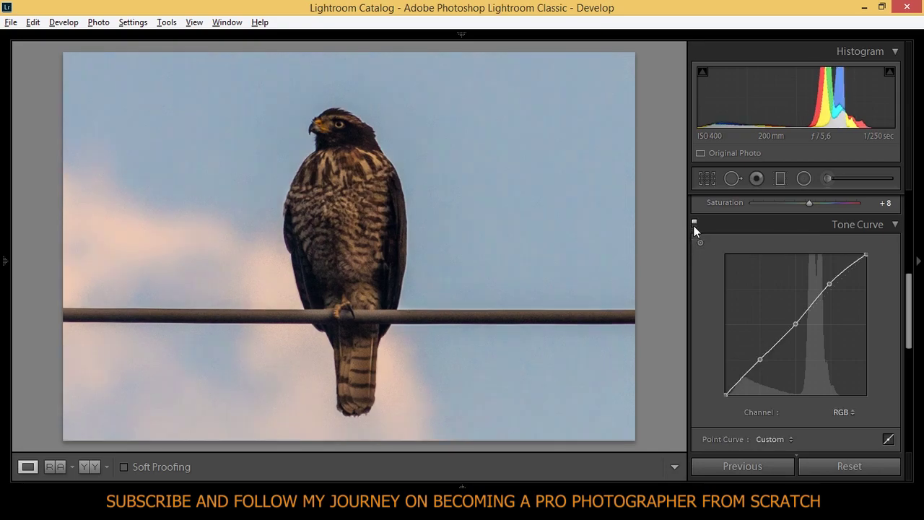
pyautogui.click(694, 225)
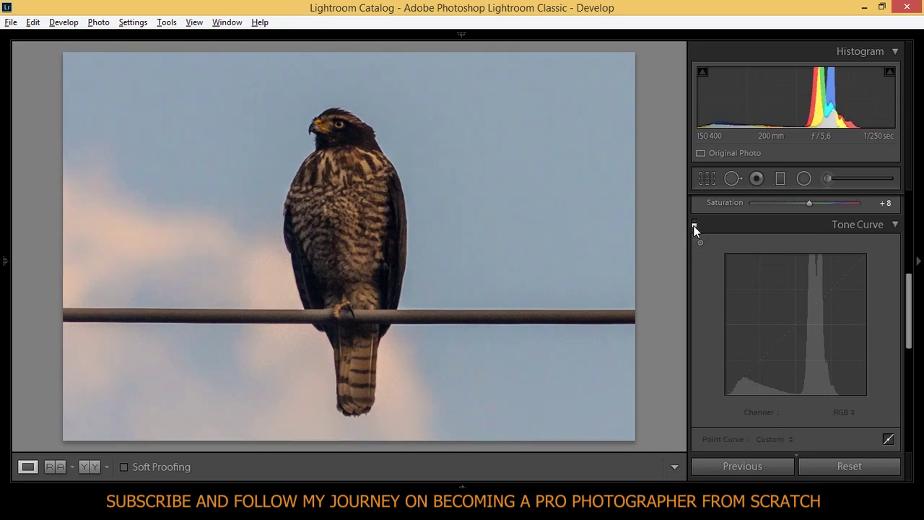
pyautogui.click(695, 225)
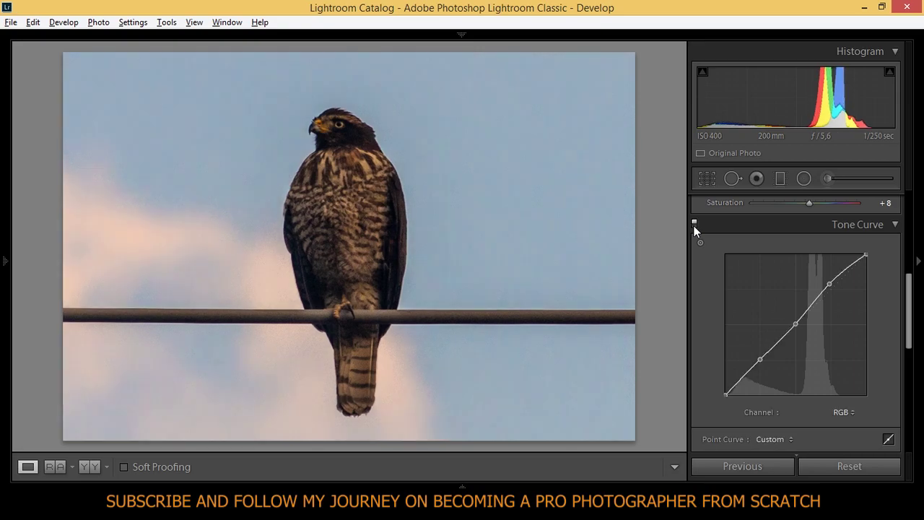
pyautogui.click(694, 226)
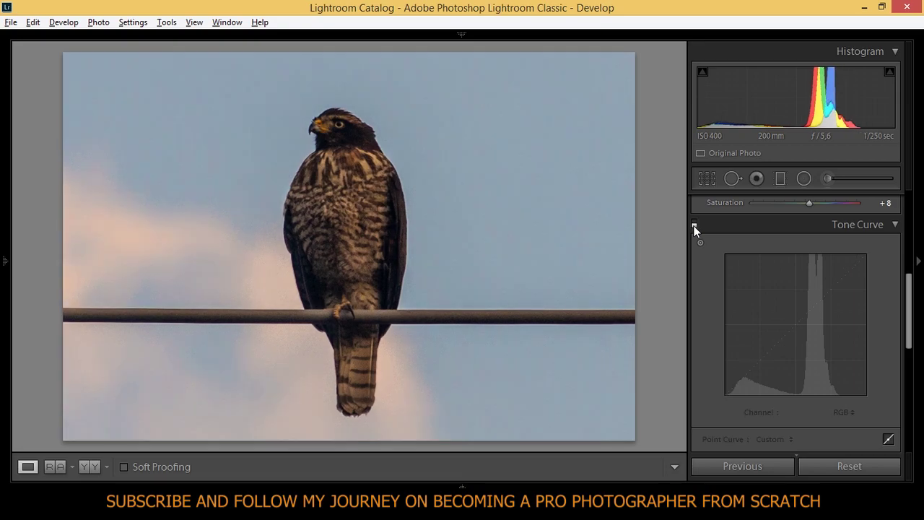
pyautogui.click(694, 225)
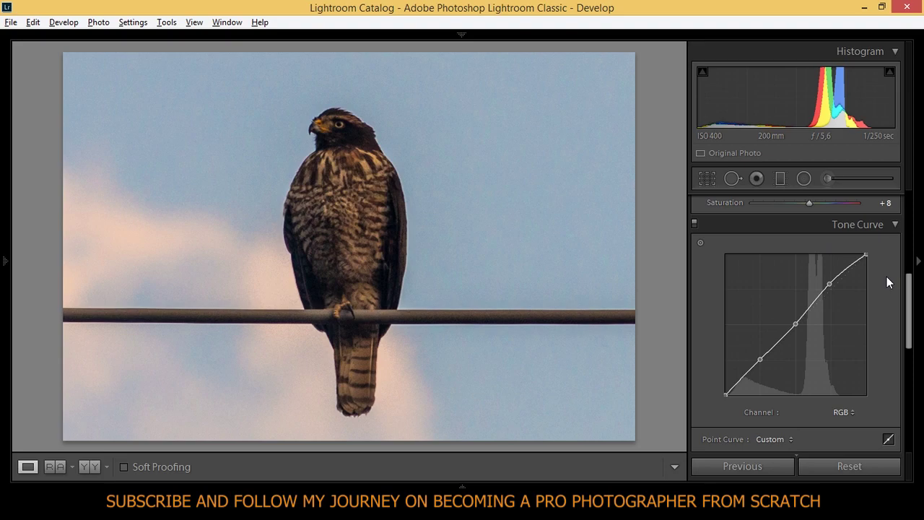
pyautogui.moveTo(911, 293); pyautogui.dragTo(913, 352)
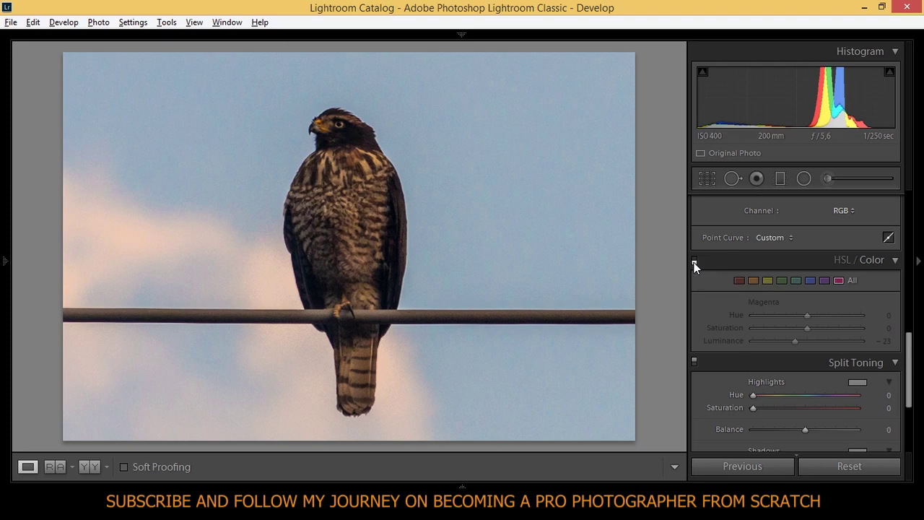
# Turn HSL/Color back on, compare once more, and leave it enabled
pyautogui.click(694, 261)
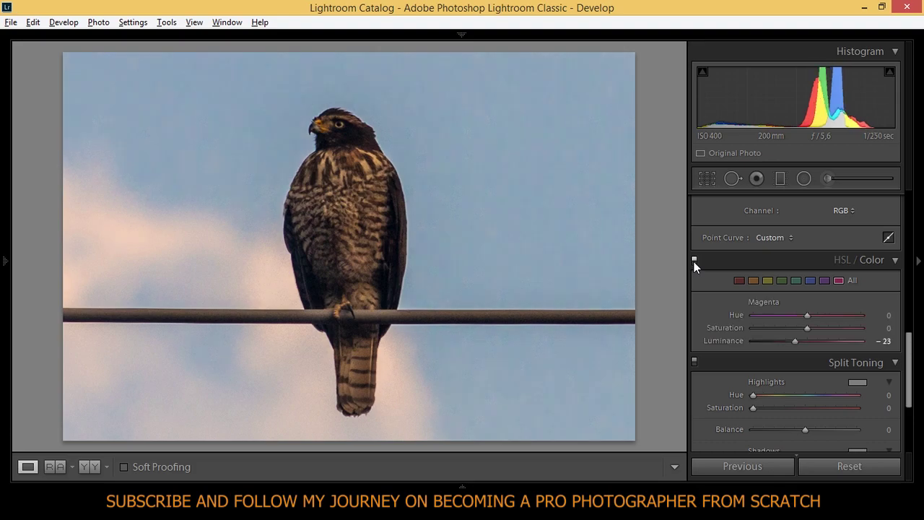
pyautogui.click(695, 261)
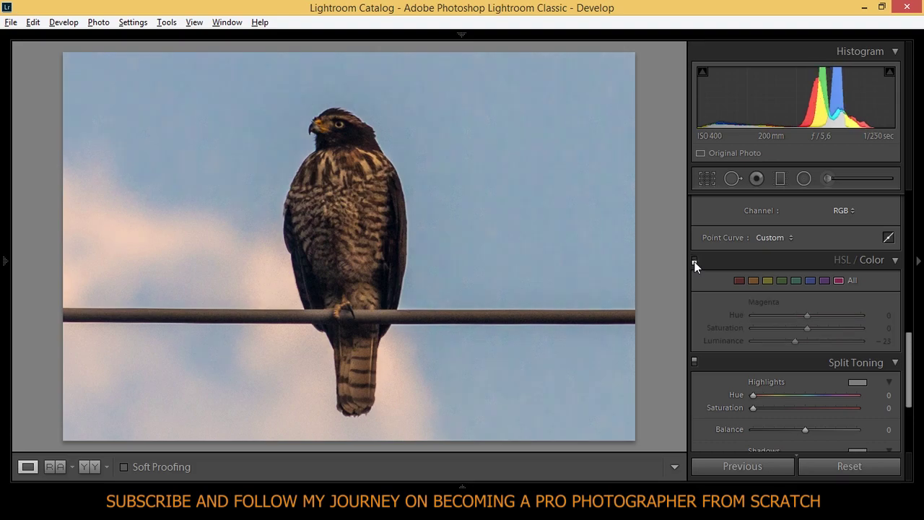
pyautogui.click(694, 262)
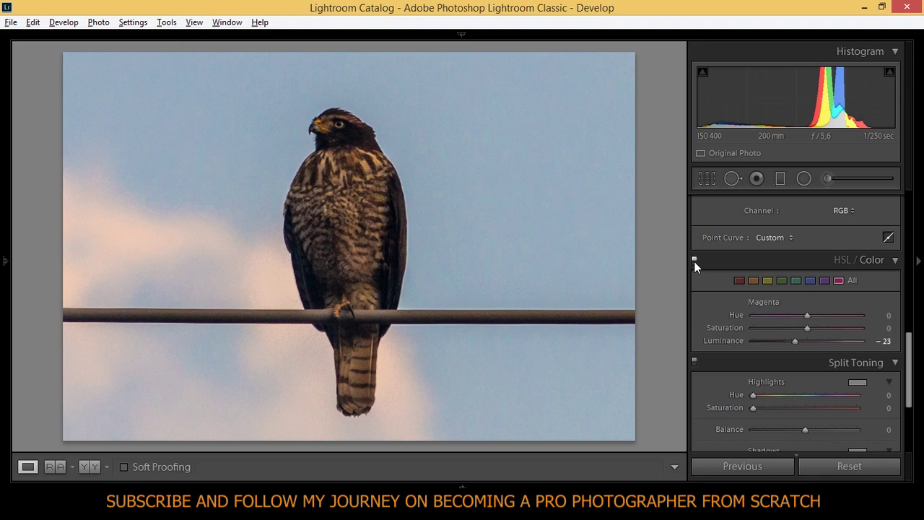
# Set Split Toning Highlights Hue to 238 and Saturation to 26 for a subtle blue cast
pyautogui.scroll(-3, 830, 325)
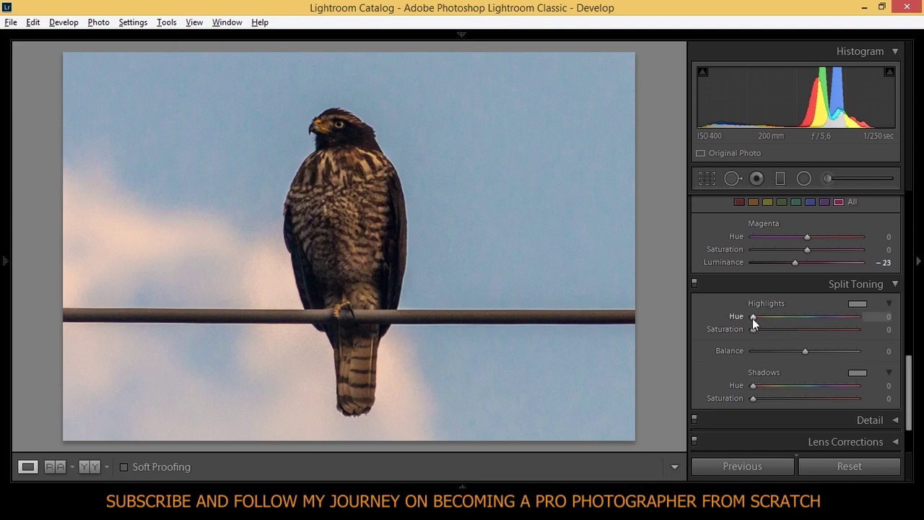
pyautogui.moveTo(753, 318); pyautogui.dragTo(819, 317)
pyautogui.moveTo(754, 330); pyautogui.dragTo(784, 333)
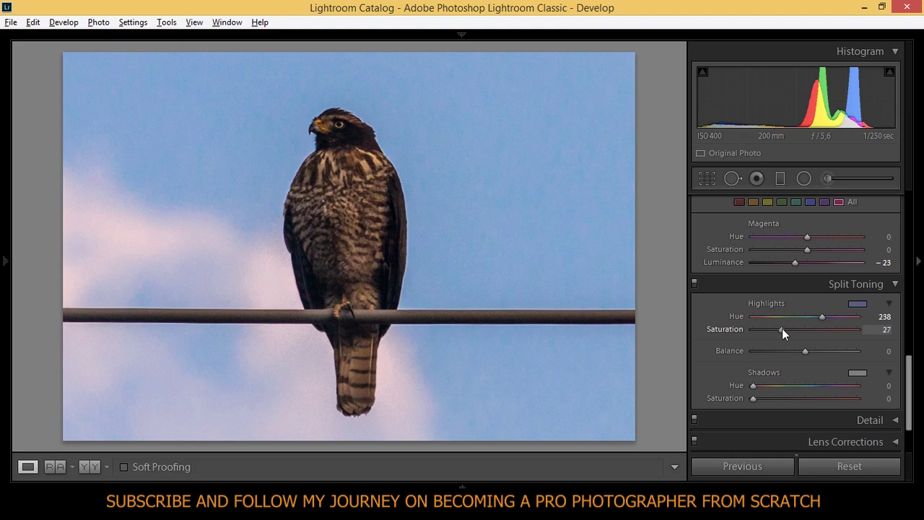
pyautogui.moveTo(783, 333); pyautogui.dragTo(782, 334)
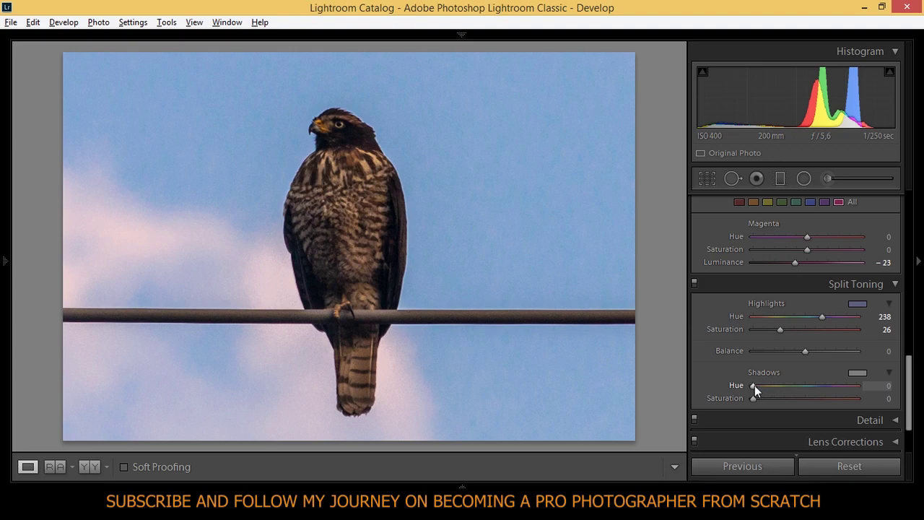
# Give the shadows a warm split-tone tint at Hue 42, Saturation 15
pyautogui.moveTo(755, 384); pyautogui.dragTo(767, 386)
pyautogui.moveTo(770, 387); pyautogui.dragTo(770, 387)
pyautogui.moveTo(771, 386); pyautogui.dragTo(766, 386)
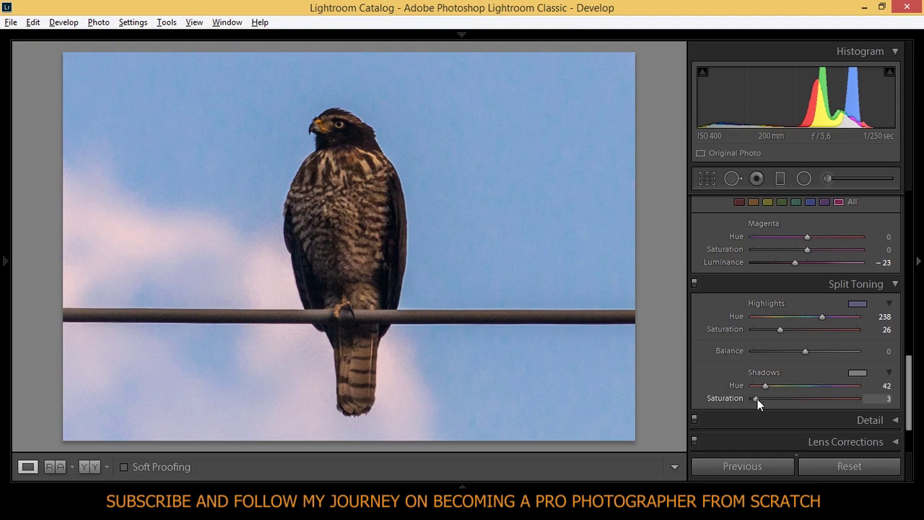
pyautogui.moveTo(757, 398); pyautogui.dragTo(866, 408)
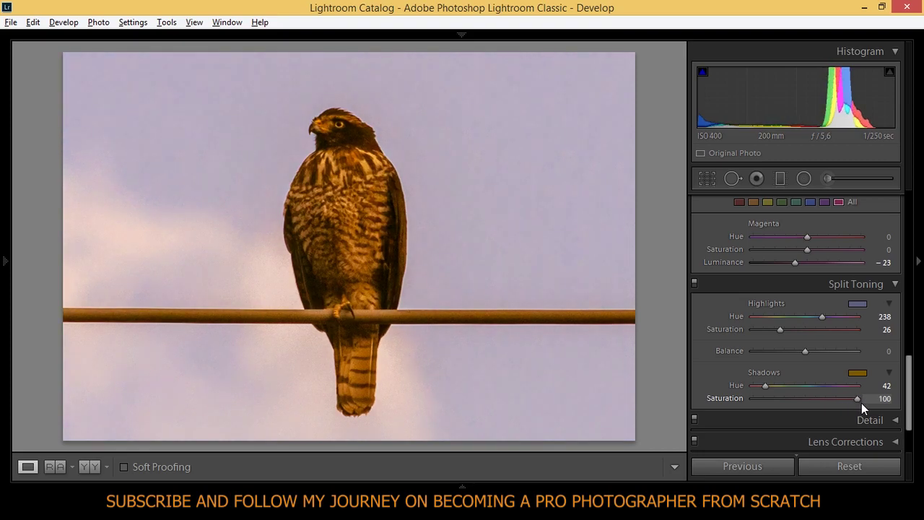
pyautogui.moveTo(860, 403); pyautogui.dragTo(771, 407)
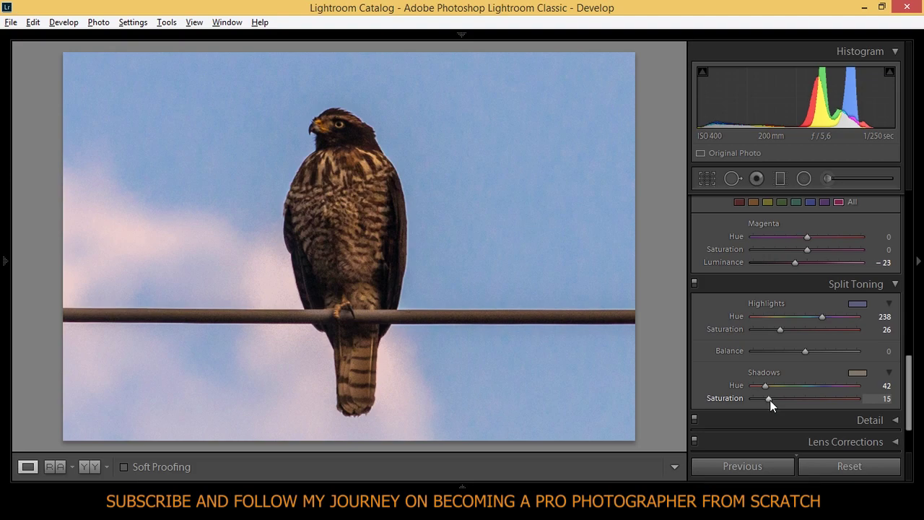
# Toggle Split Toning off and on twice to compare, leaving it enabled
pyautogui.click(694, 283)
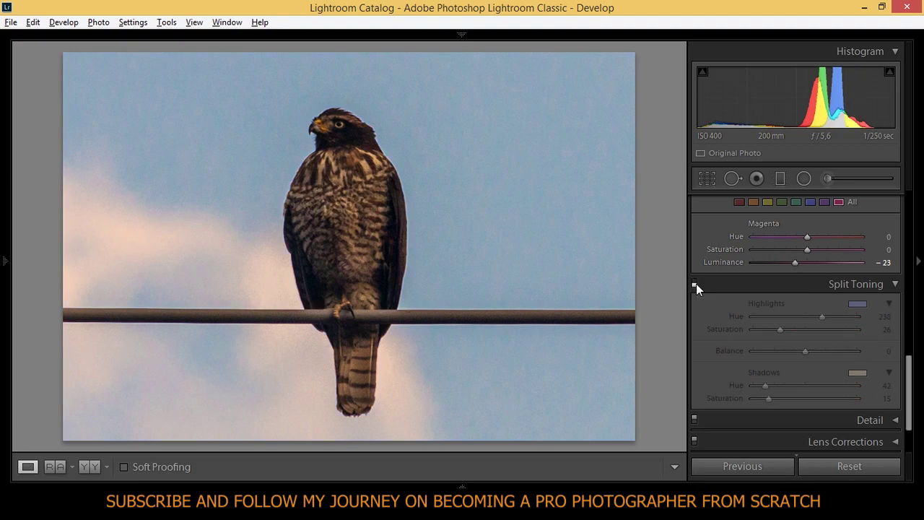
pyautogui.click(695, 284)
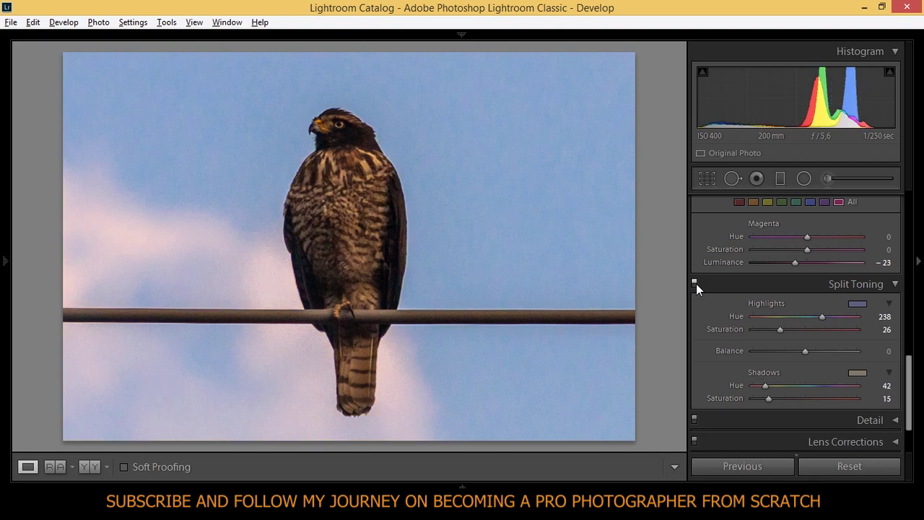
pyautogui.click(694, 284)
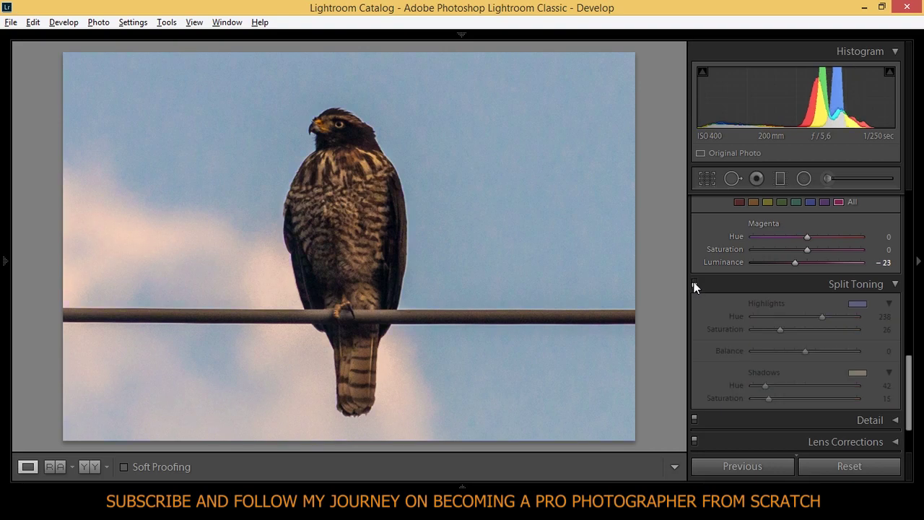
pyautogui.click(695, 284)
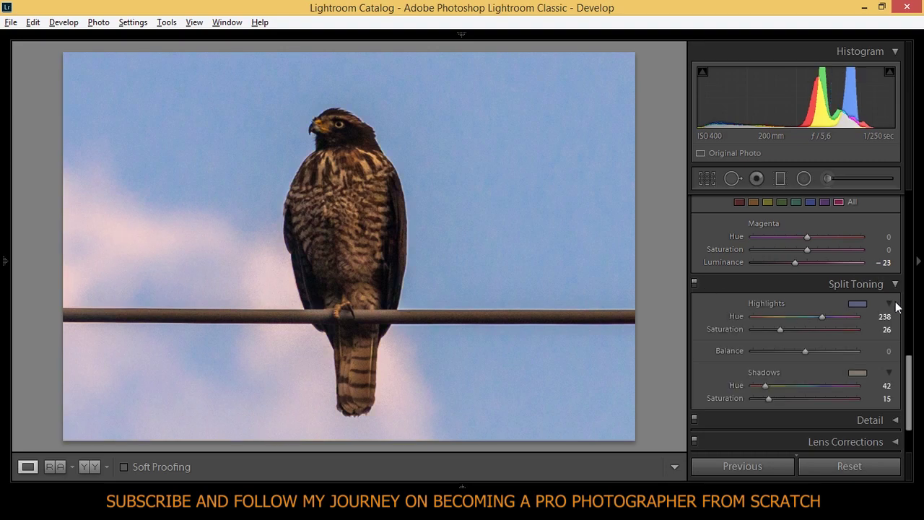
# Enable Remove Chromatic Aberration in Lens Corrections, keeping the Sony DT 55-200mm profile corrections on
pyautogui.moveTo(909, 388); pyautogui.dragTo(910, 427)
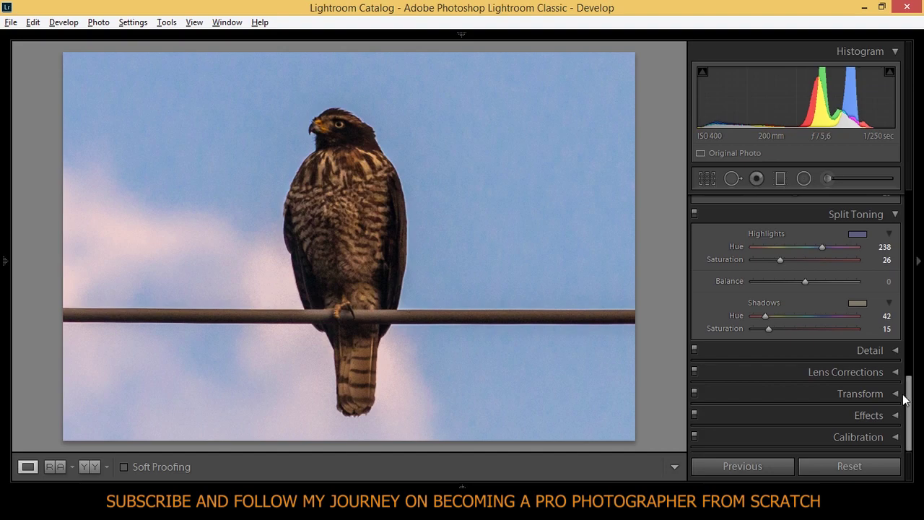
pyautogui.click(894, 374)
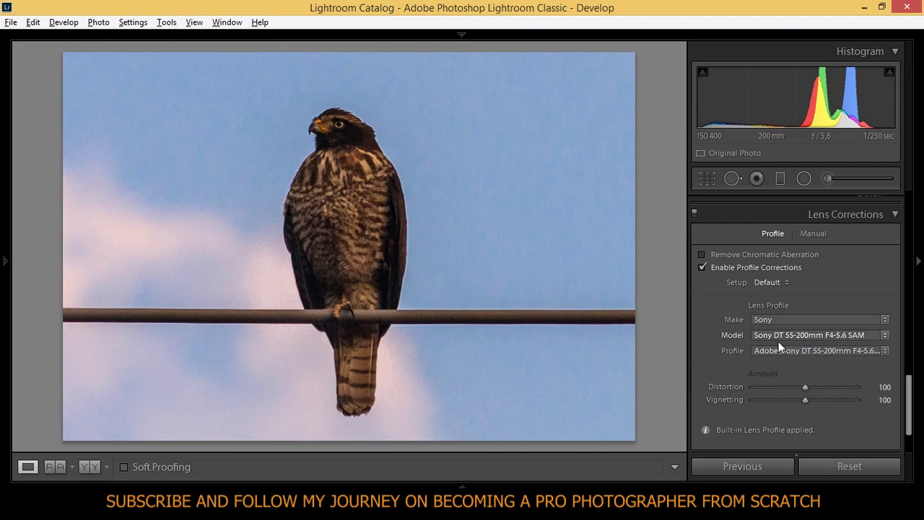
pyautogui.click(703, 267)
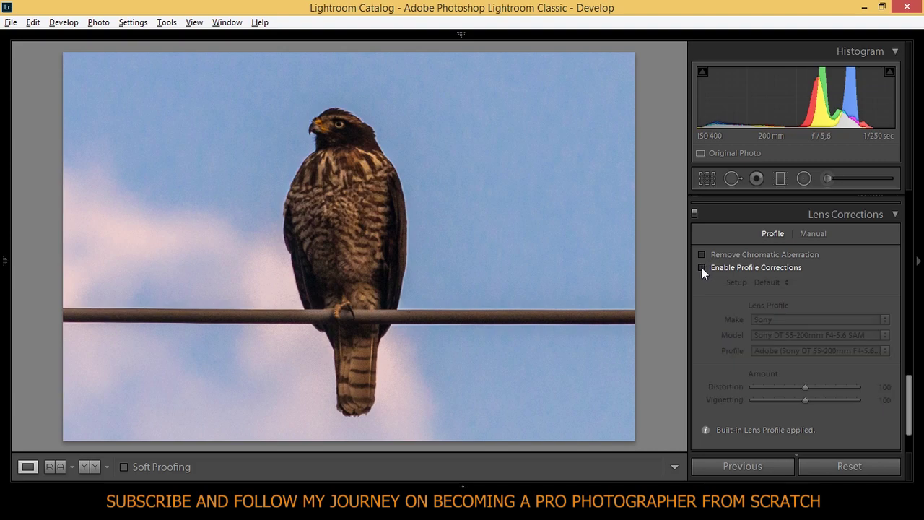
pyautogui.click(702, 268)
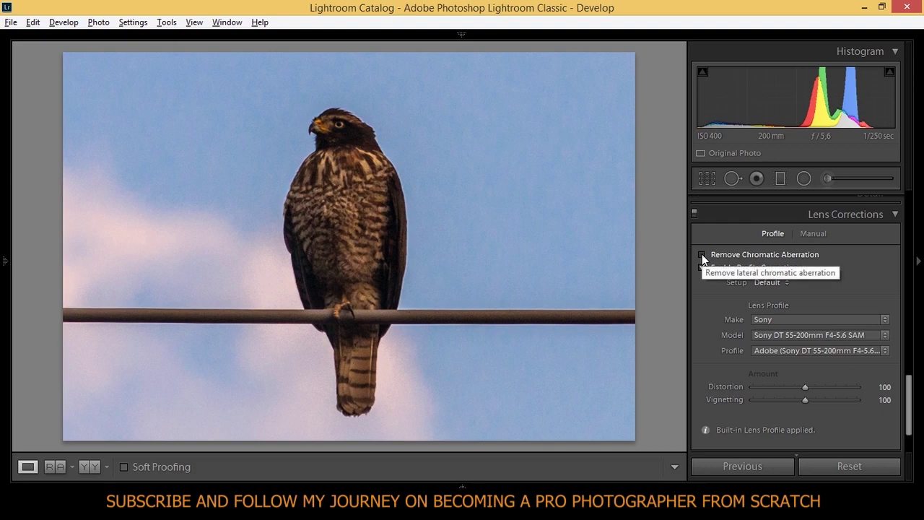
pyautogui.click(702, 254)
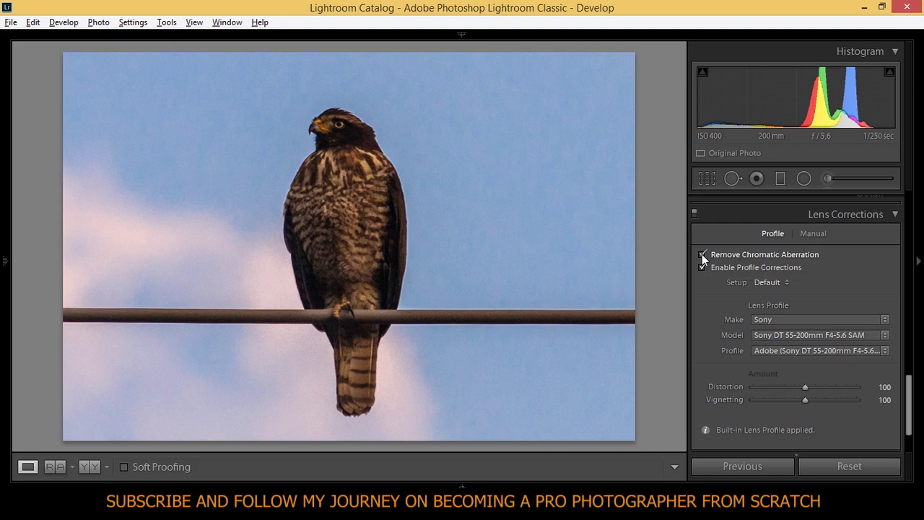
pyautogui.click(881, 215)
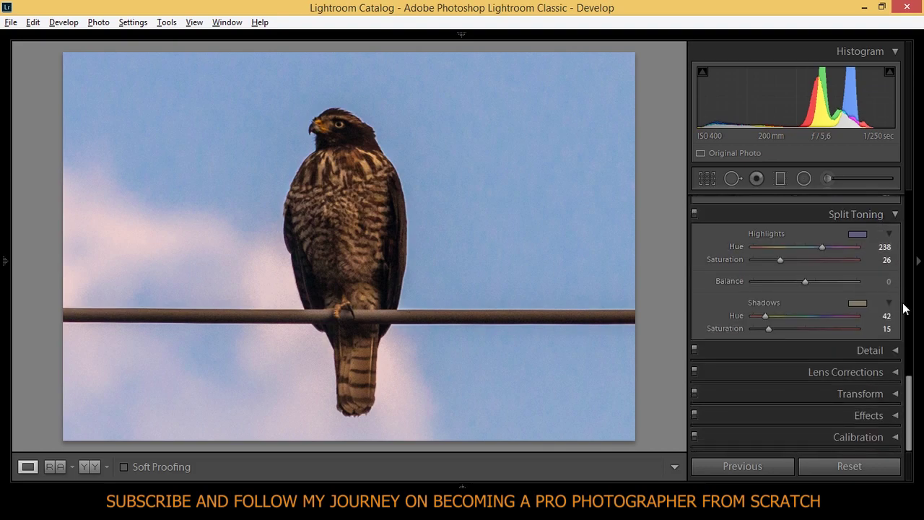
# In the Detail panel, set Color noise reduction to 95 and Luminance noise reduction to 60
pyautogui.click(894, 353)
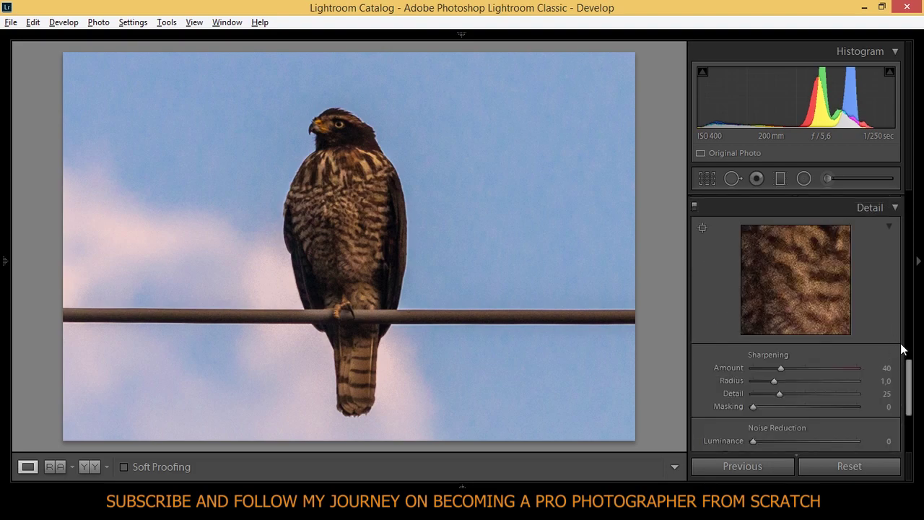
pyautogui.moveTo(911, 375); pyautogui.dragTo(912, 393)
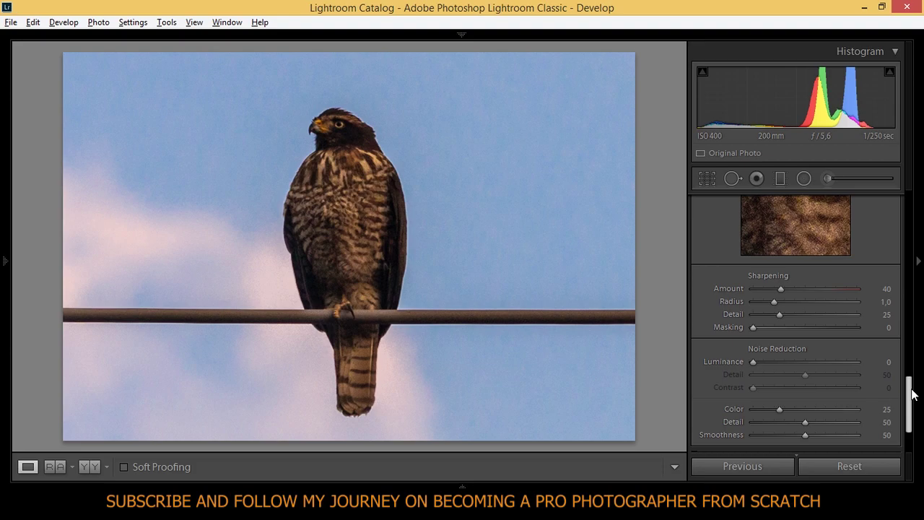
pyautogui.scroll(-1, 912, 394)
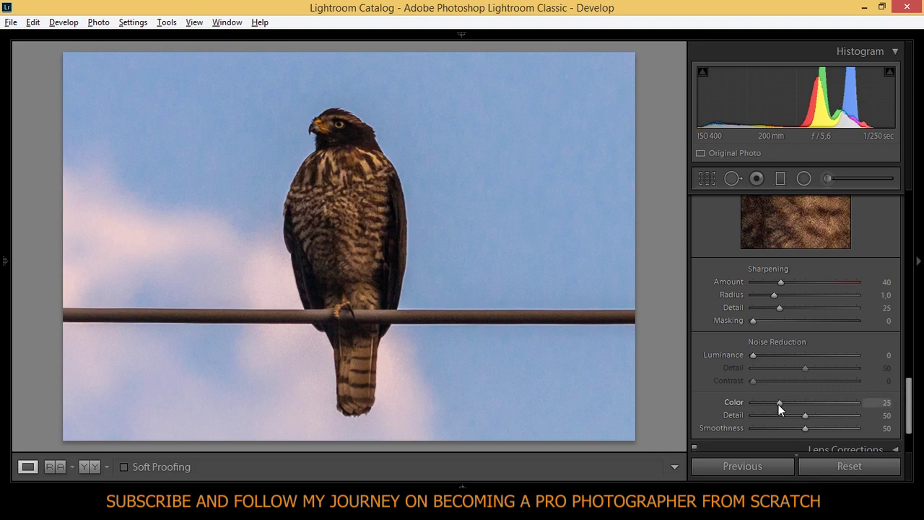
pyautogui.moveTo(778, 405); pyautogui.dragTo(850, 406)
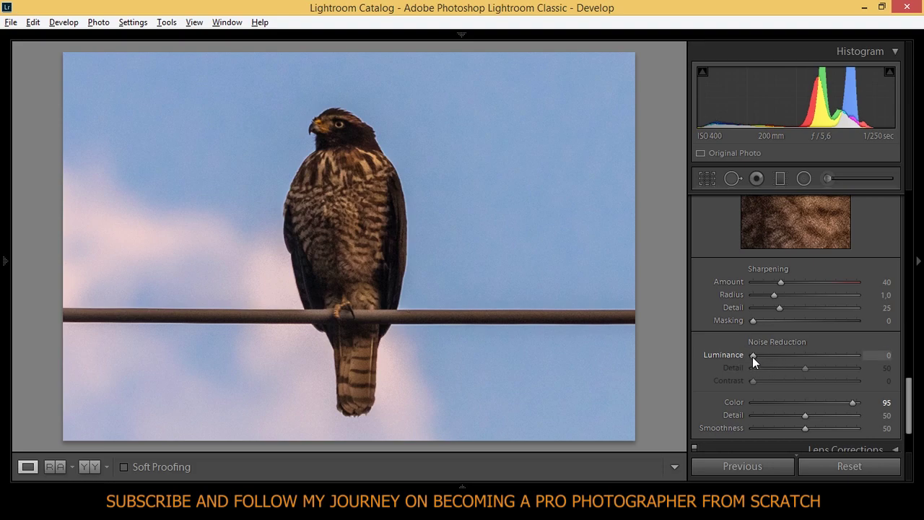
pyautogui.moveTo(753, 357); pyautogui.dragTo(755, 357)
pyautogui.moveTo(759, 357); pyautogui.dragTo(816, 360)
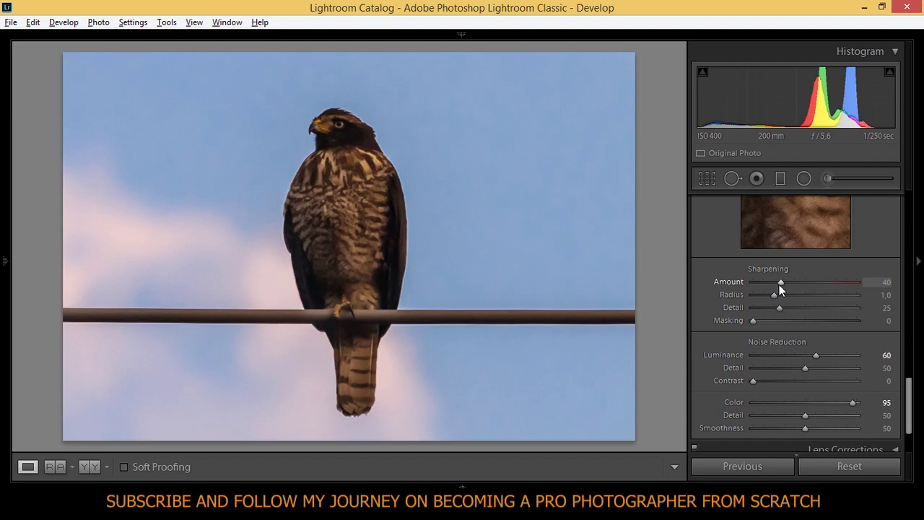
# Raise sharpening Amount to 85 and Masking to 46 while previewing the mask
pyautogui.moveTo(780, 285); pyautogui.dragTo(810, 284)
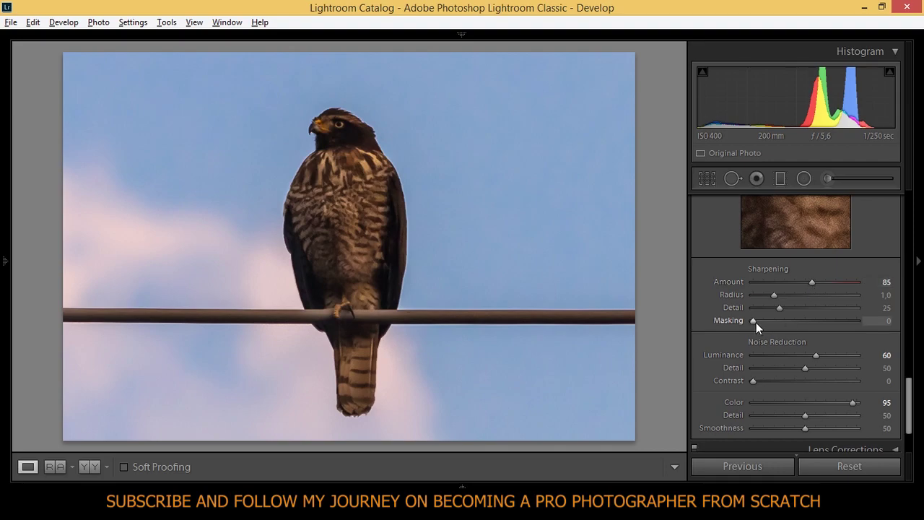
pyautogui.press('alt')
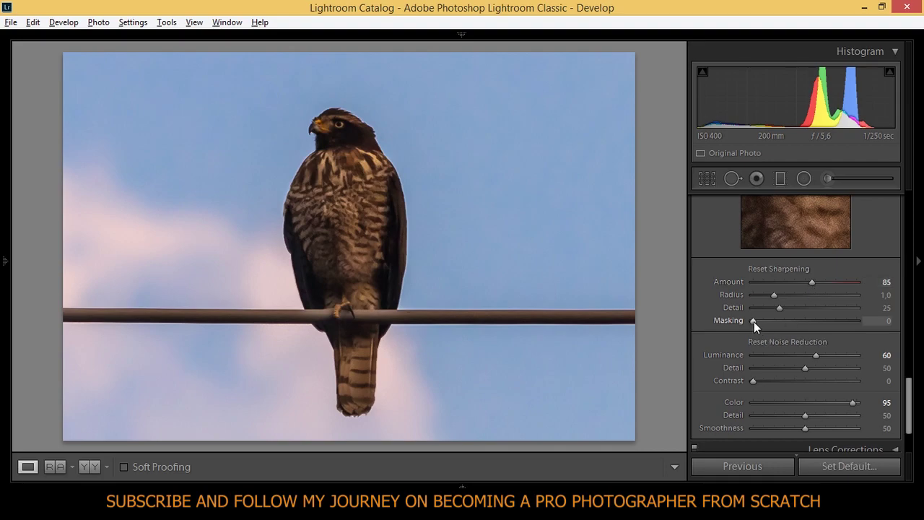
pyautogui.keyDown('alt'); pyautogui.click(754, 321); pyautogui.keyUp('alt')
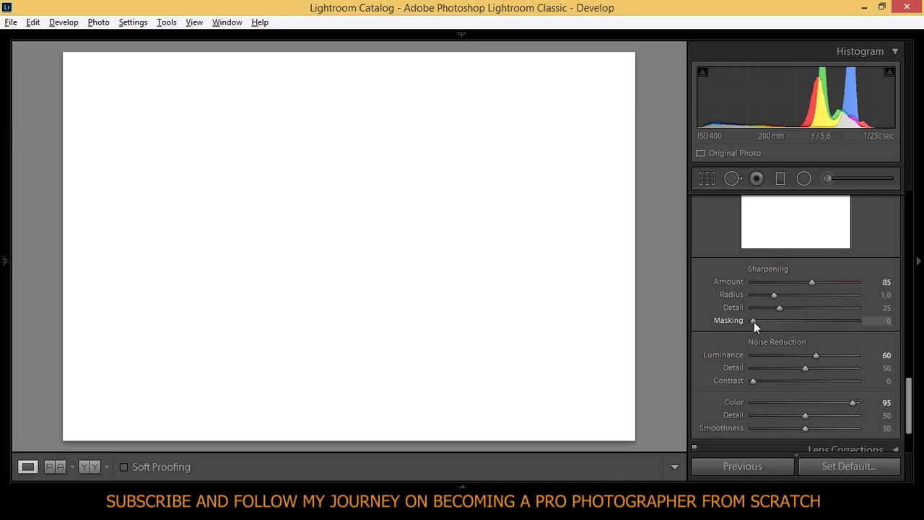
pyautogui.moveTo(754, 321); pyautogui.dragTo(757, 321)
pyautogui.moveTo(759, 322); pyautogui.dragTo(793, 320)
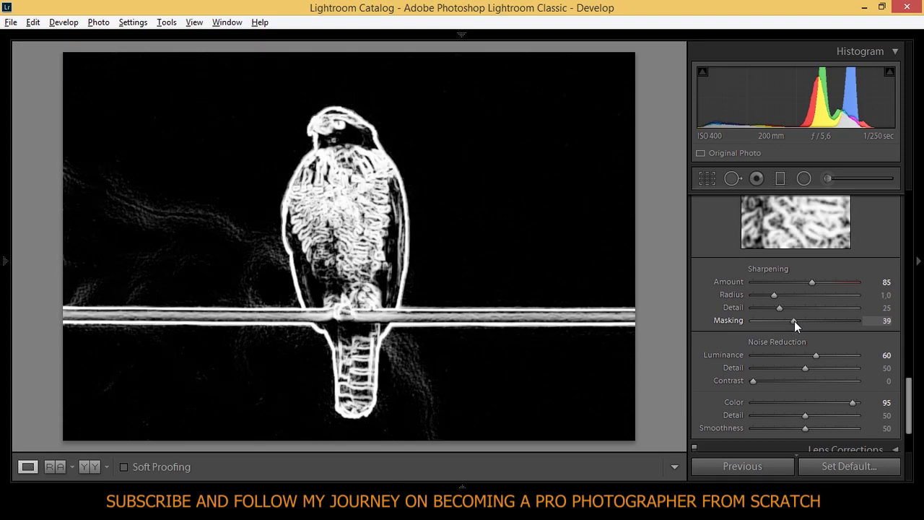
pyautogui.moveTo(795, 321); pyautogui.dragTo(802, 320)
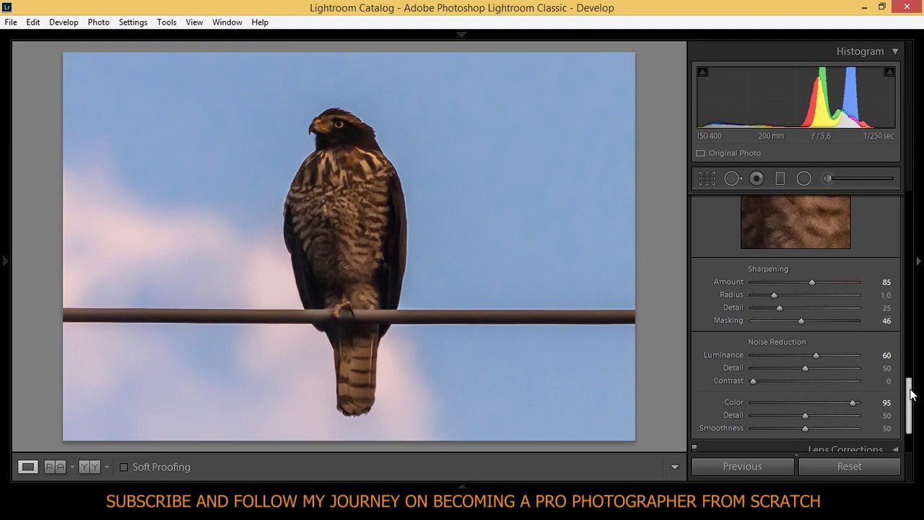
pyautogui.moveTo(911, 394); pyautogui.dragTo(911, 404)
# Apply a Highlight Priority post-crop vignette with Amount -9 in the Effects panel
pyautogui.scroll(-1, 895, 403)
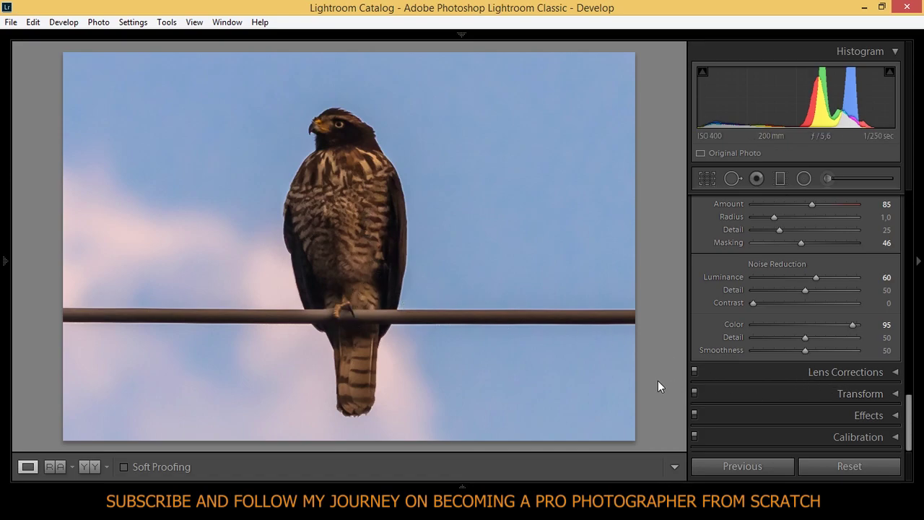
pyautogui.click(892, 417)
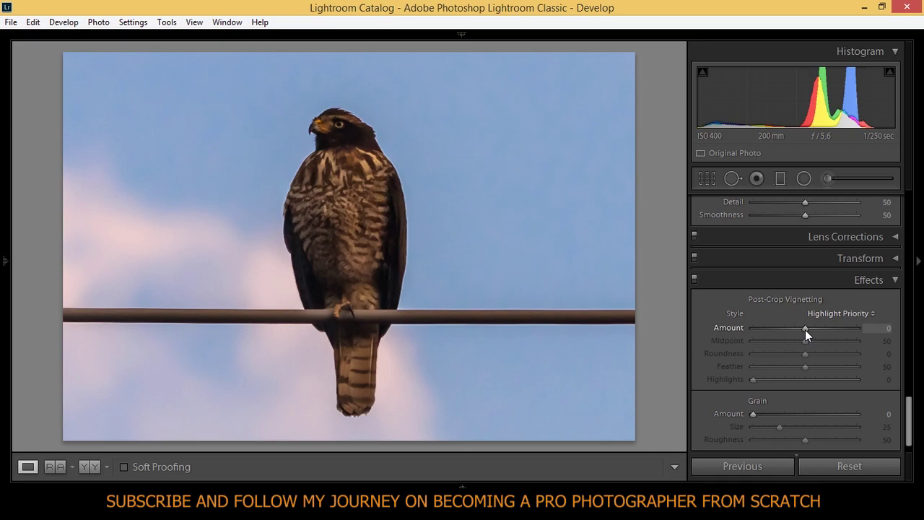
pyautogui.moveTo(805, 330); pyautogui.dragTo(801, 330)
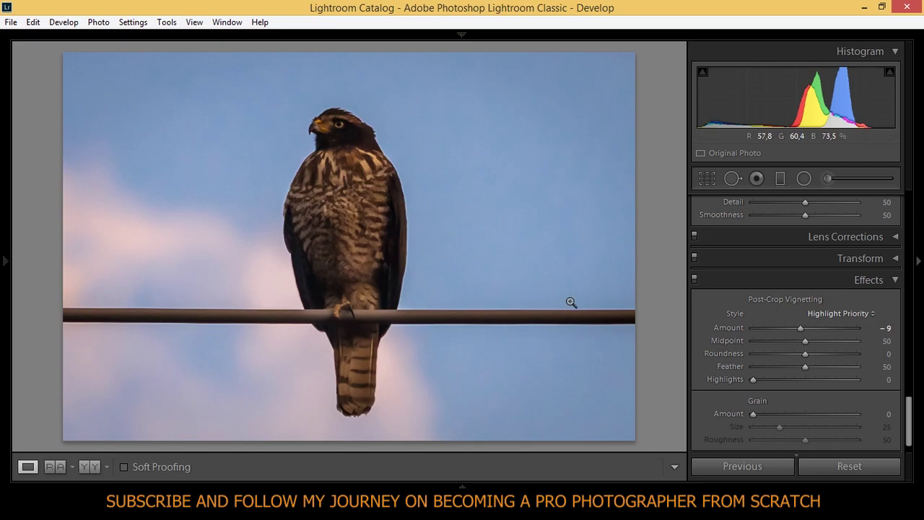
pyautogui.click(893, 281)
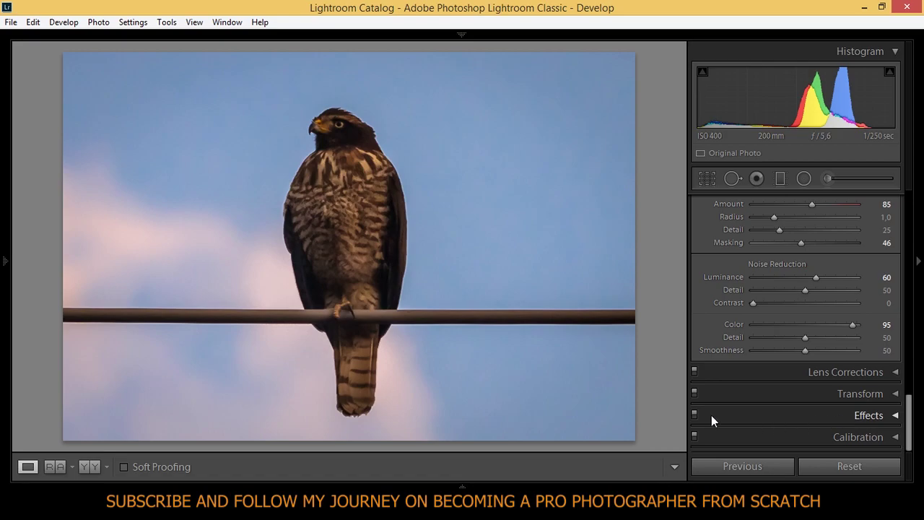
# Toggle the Effects panel off and on twice to compare the vignette, leaving it on
pyautogui.click(695, 416)
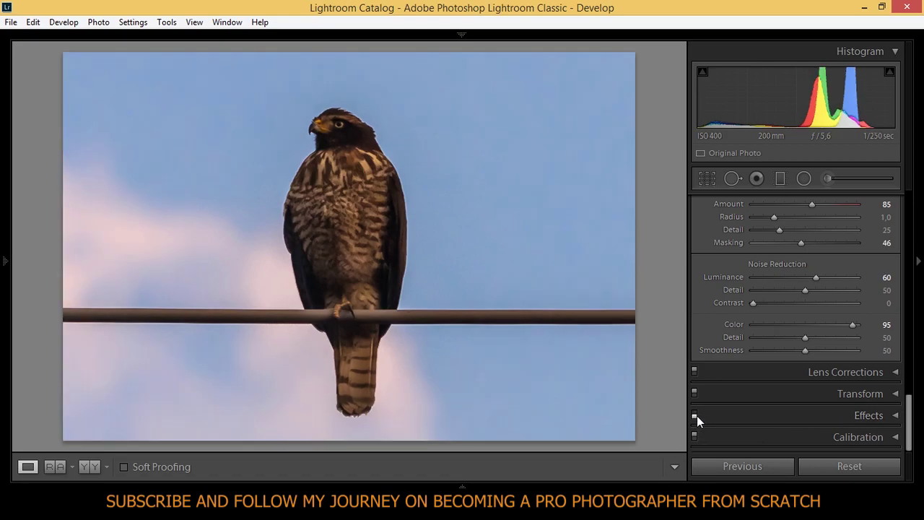
pyautogui.click(695, 416)
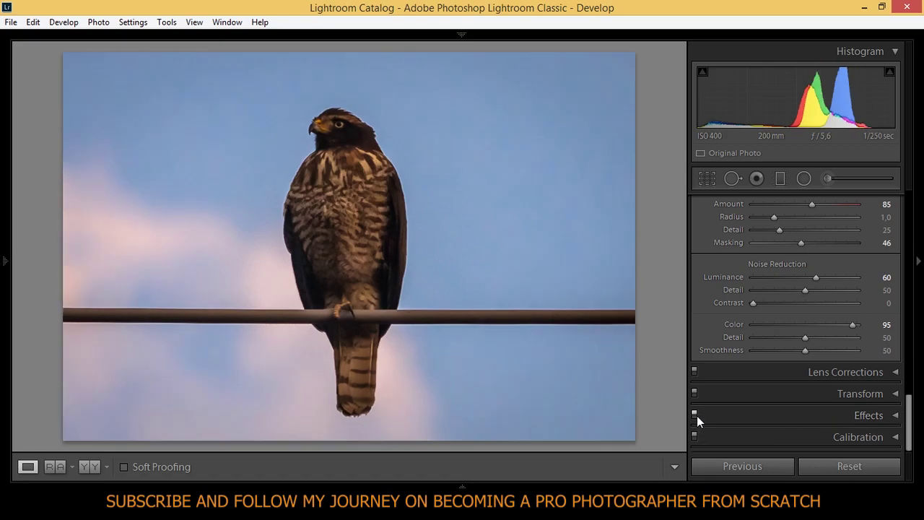
pyautogui.click(695, 416)
pyautogui.click(696, 416)
# In the Calibration panel, raise Blue Primary Saturation to +16
pyautogui.click(894, 437)
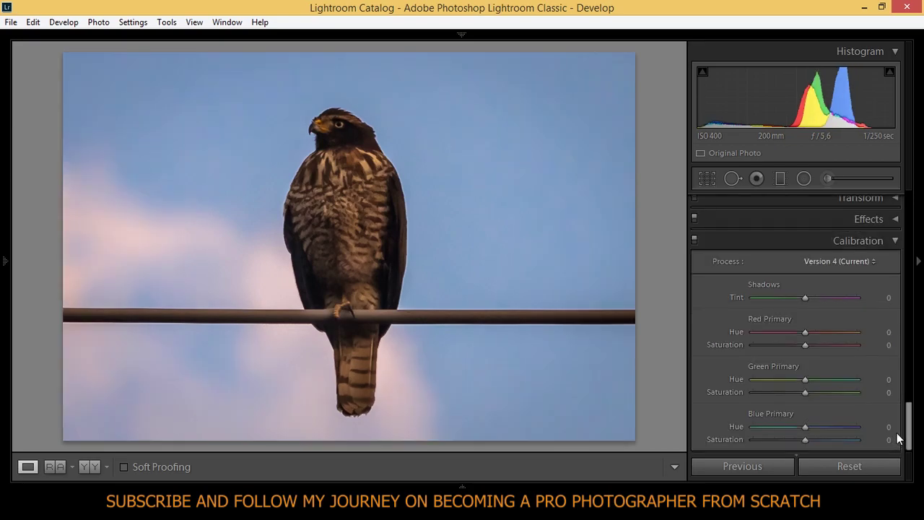
pyautogui.moveTo(910, 415); pyautogui.dragTo(910, 428)
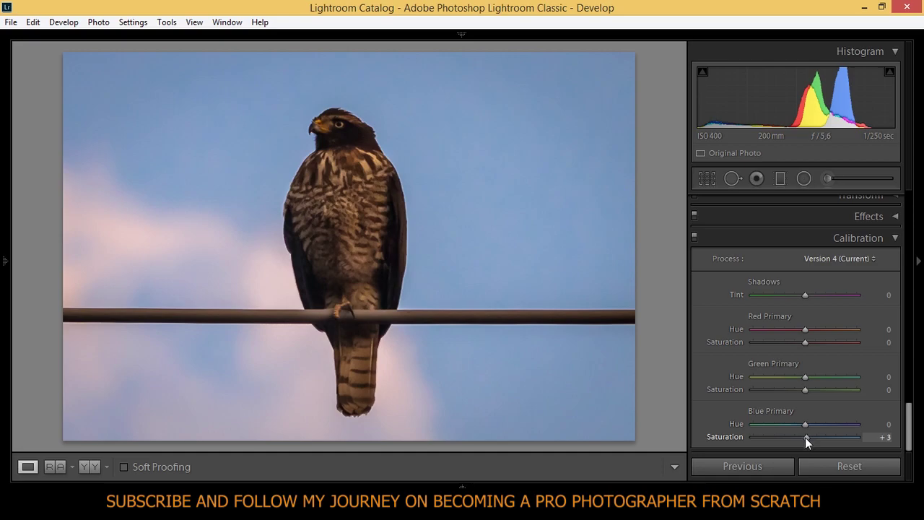
pyautogui.moveTo(806, 438); pyautogui.dragTo(813, 437)
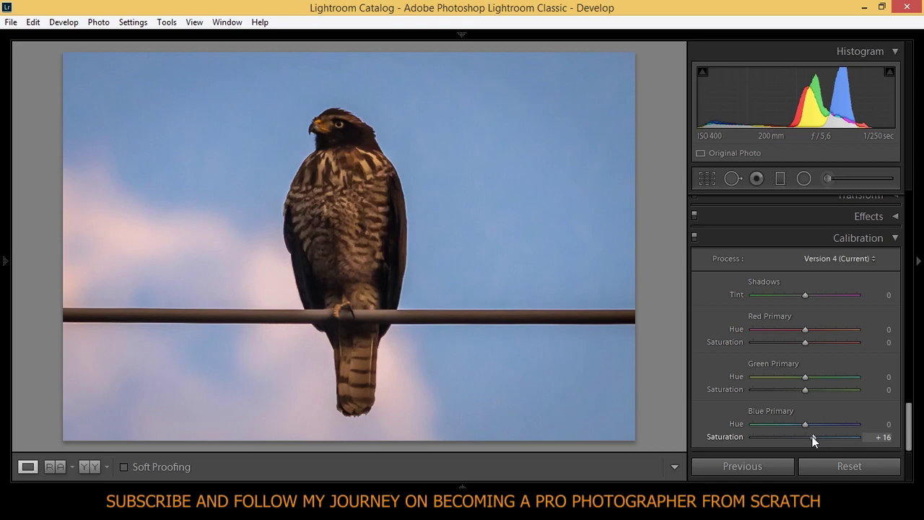
# Toggle Calibration off and on twice to compare, leaving it enabled
pyautogui.click(695, 237)
pyautogui.click(695, 237)
pyautogui.click(695, 237)
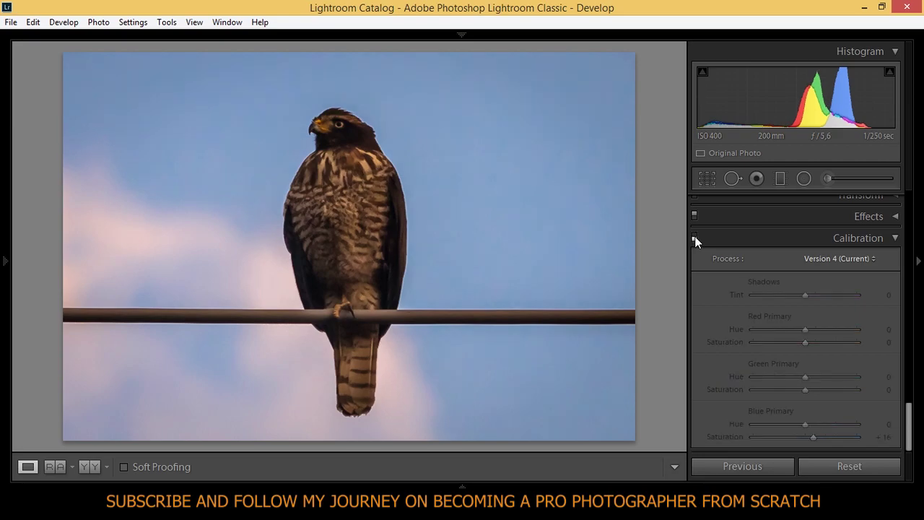
pyautogui.click(695, 237)
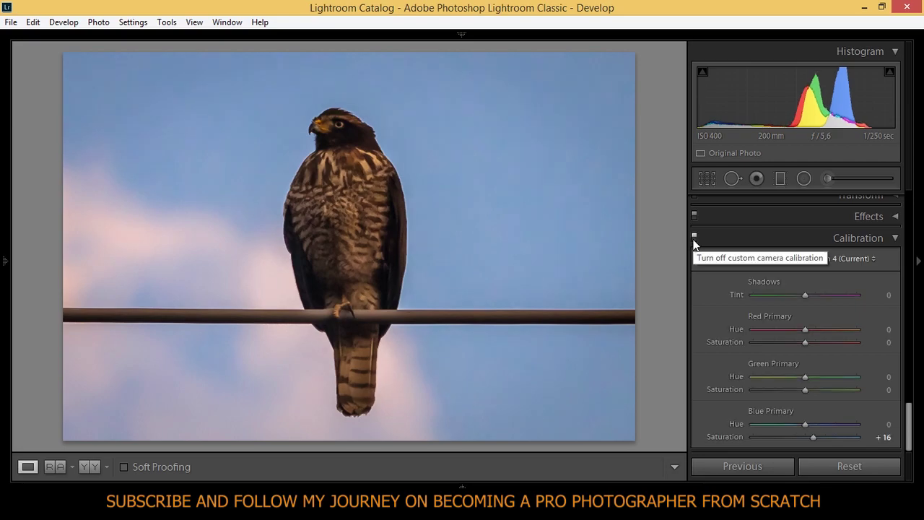